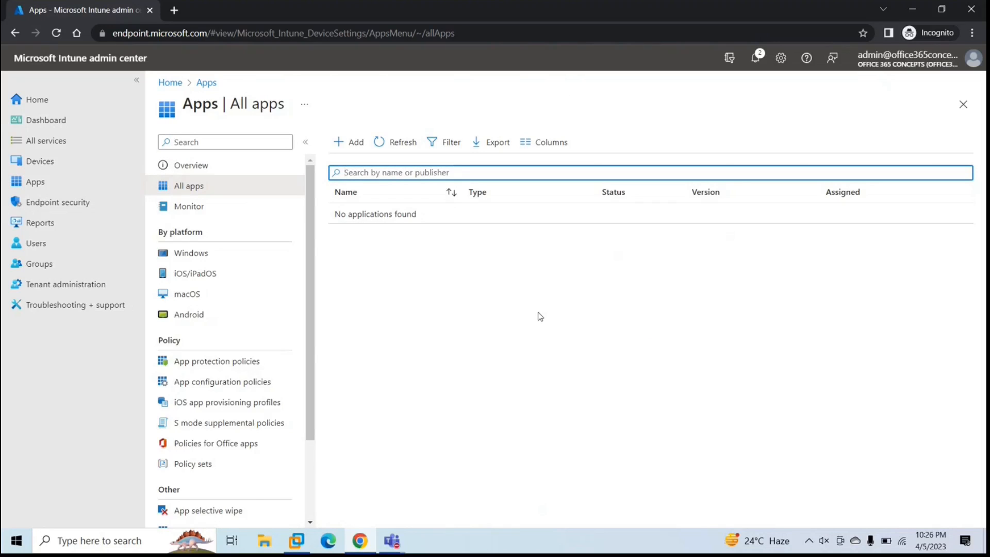
Review the app types offered when adding an app from All apps, leaving without selecting one.
click(236, 192)
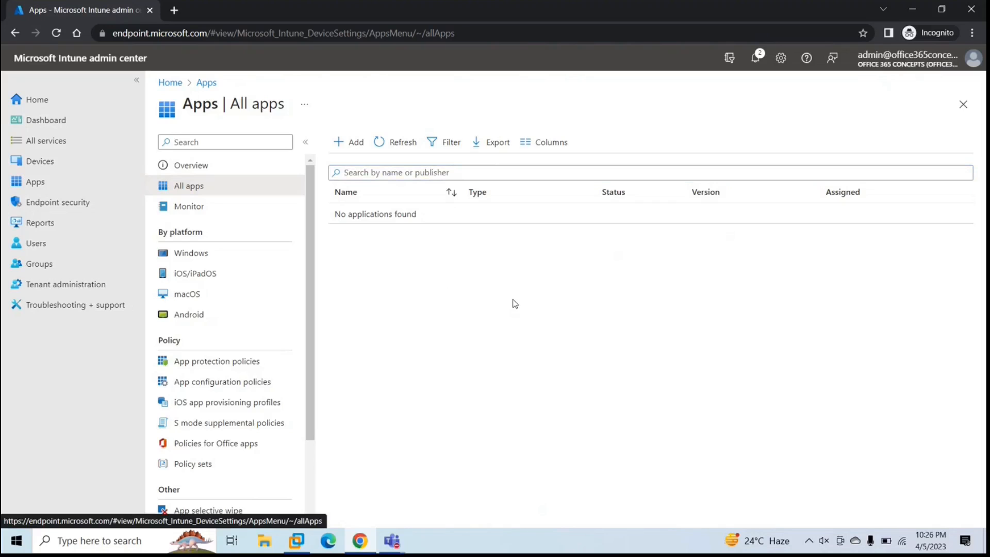
click(356, 145)
click(693, 148)
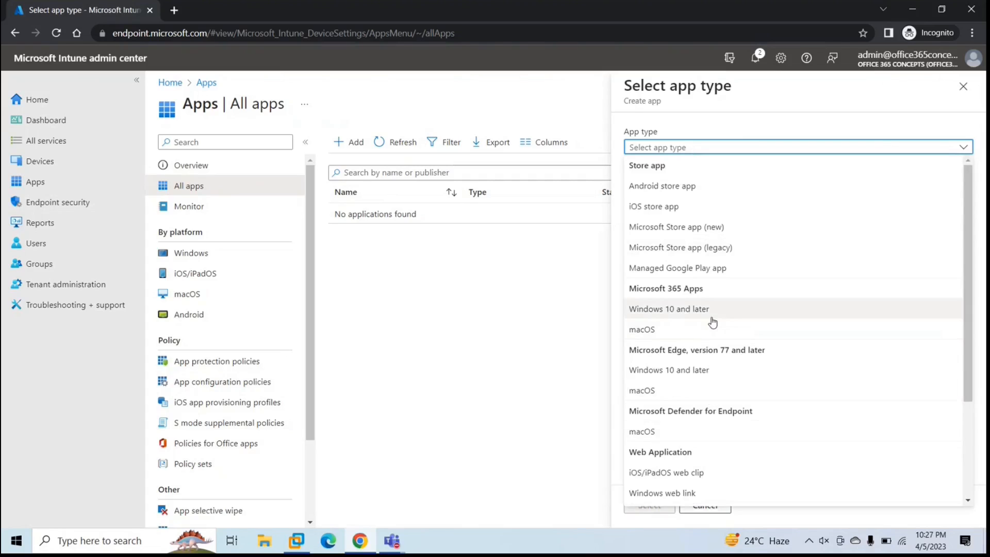
scroll(712, 327, down, 3)
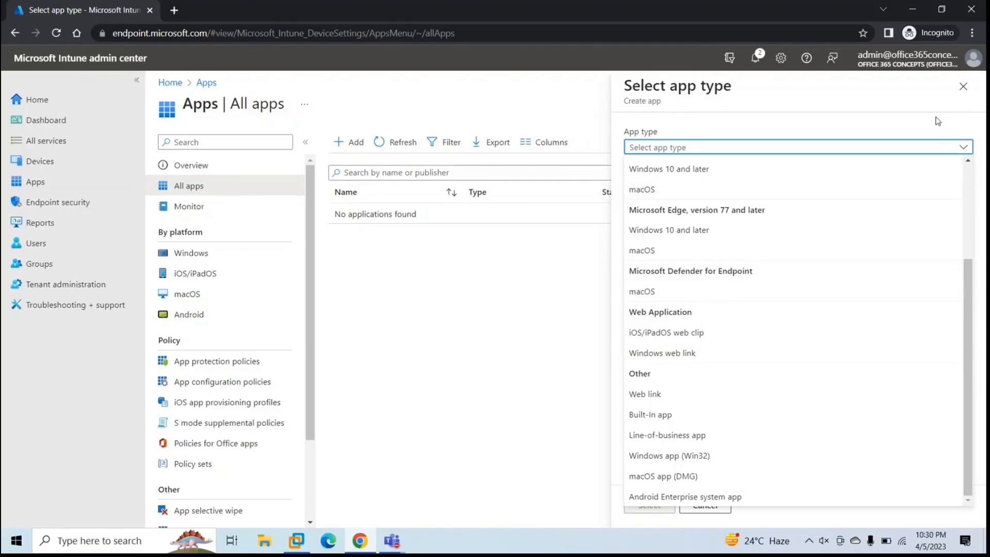
click(962, 87)
click(963, 86)
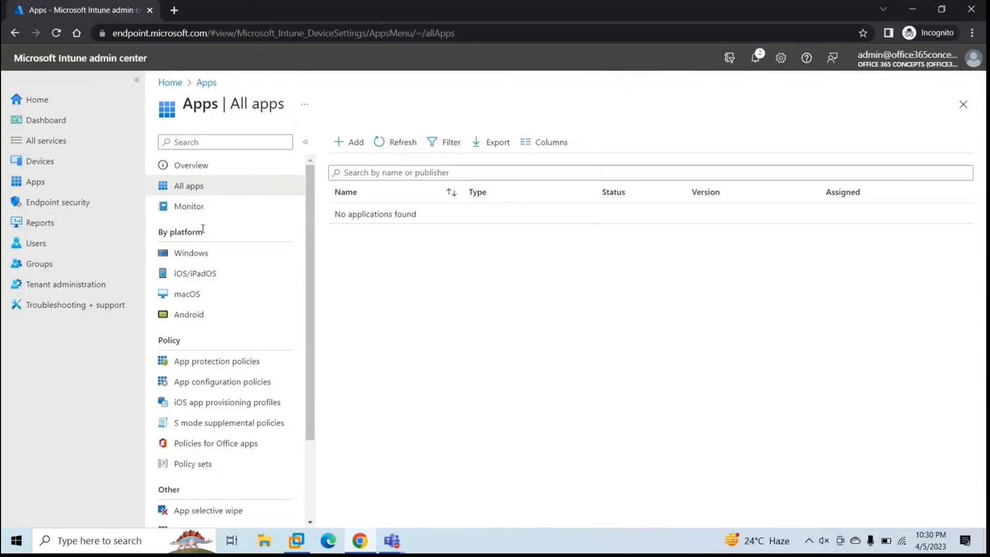
Start adding an app under the Windows platform and display its available app types.
click(57, 181)
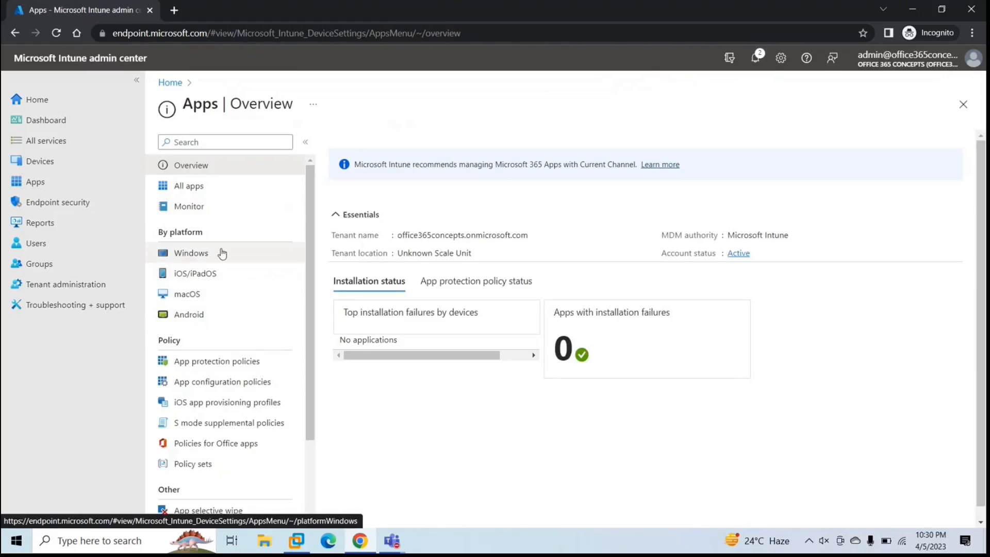
click(203, 252)
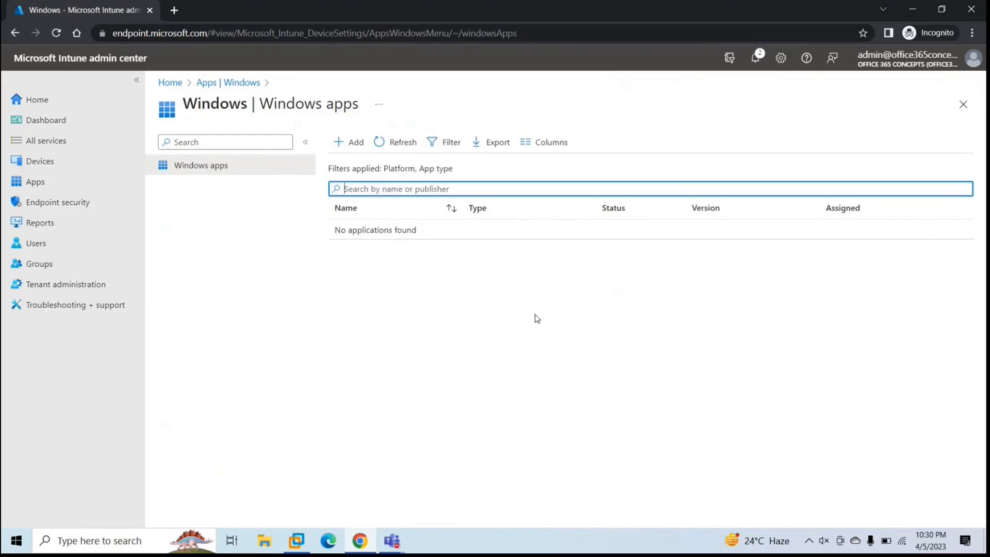
click(353, 148)
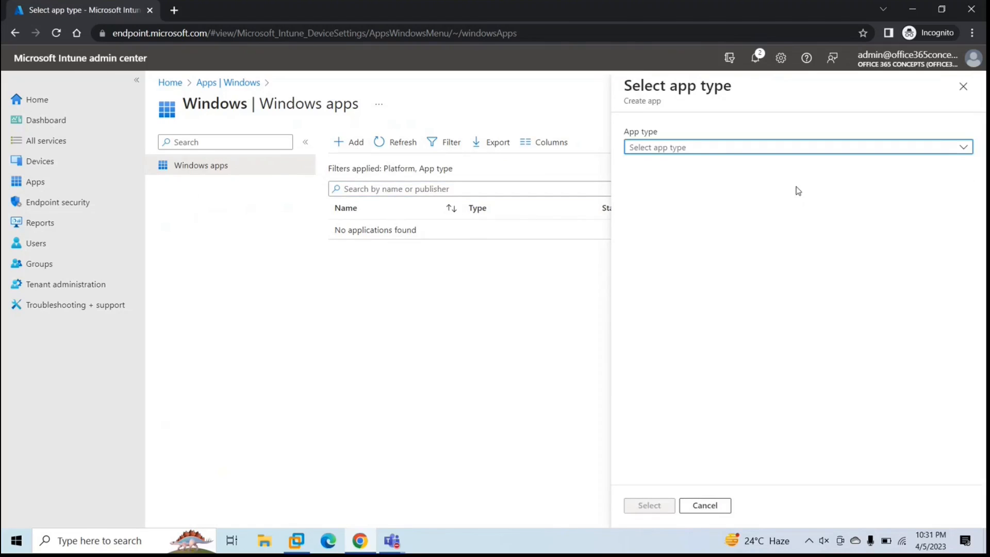
click(723, 152)
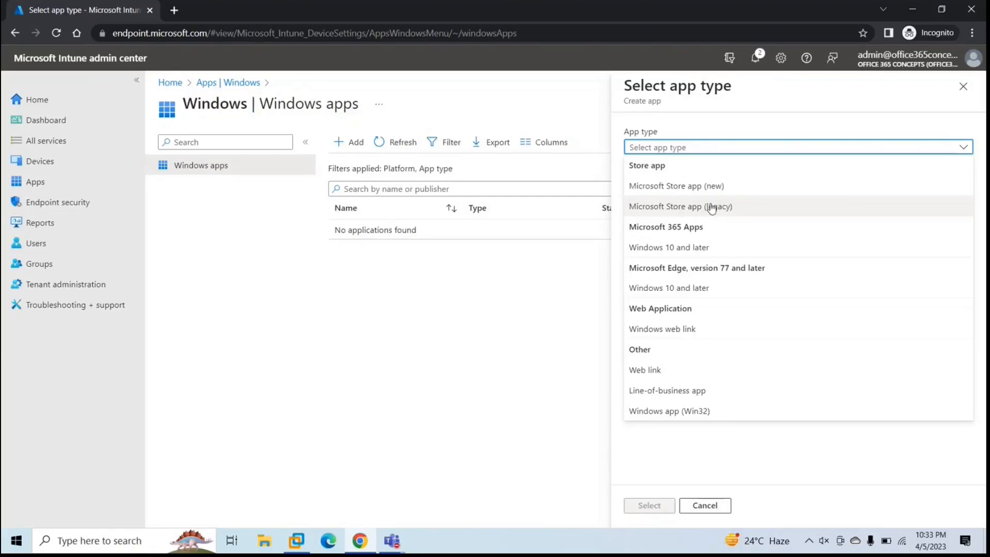
Search the web for "microsoft store" in a new browser tab and open the Microsoft Store site.
click(176, 12)
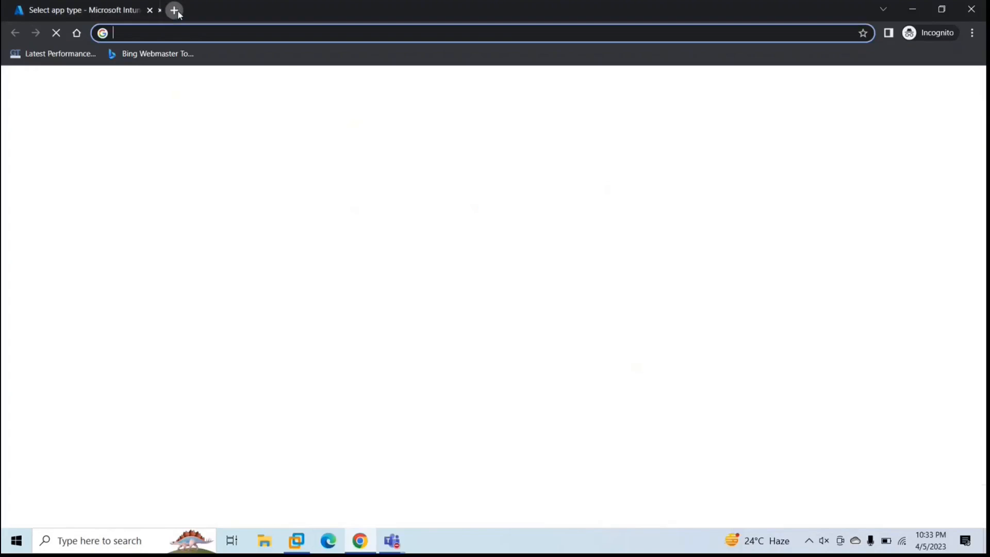
text(micr)
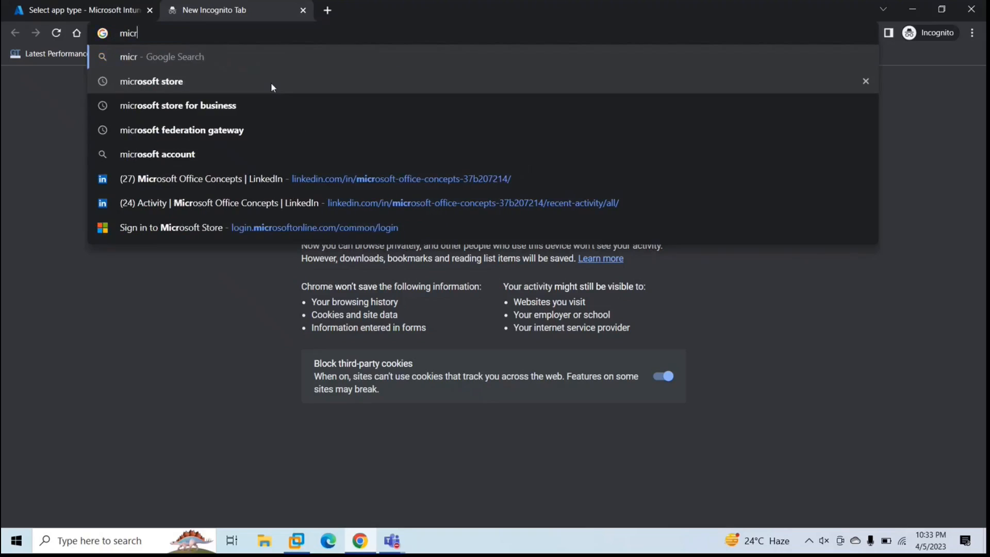
text(oso)
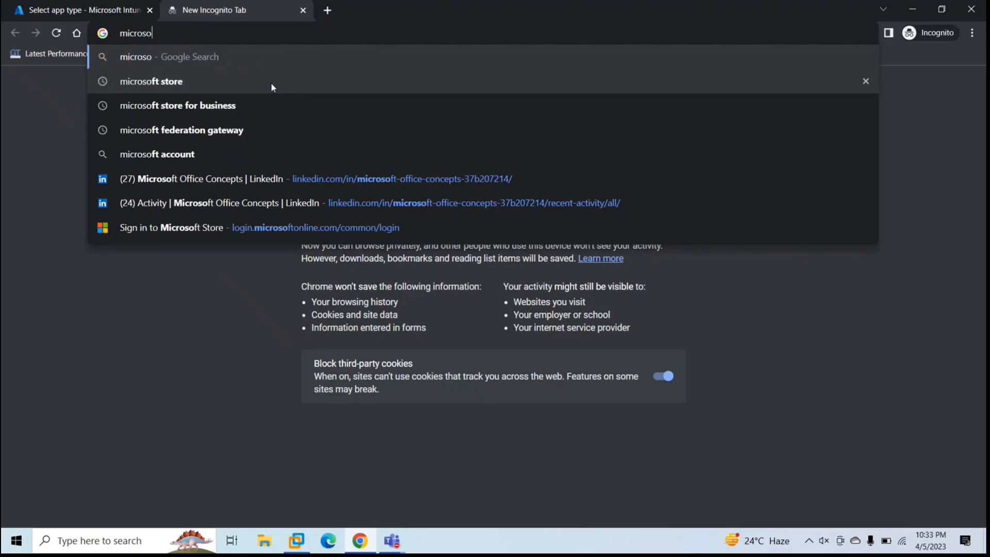
text(ft store)
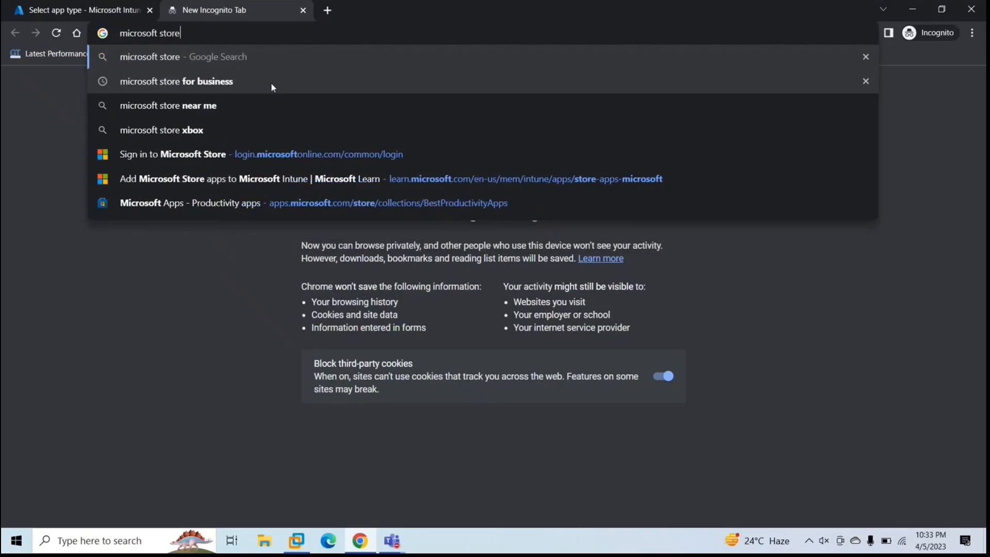
key(Return)
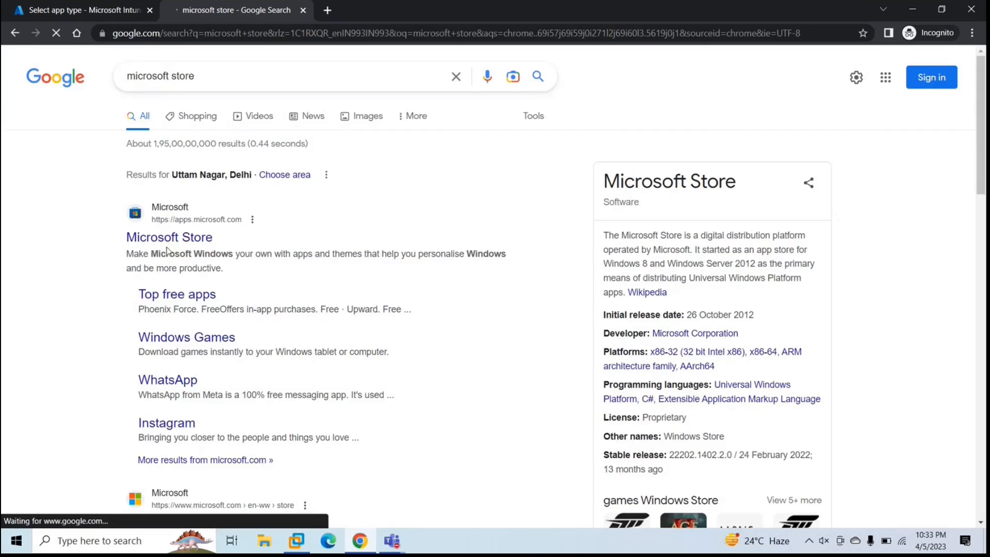
click(163, 243)
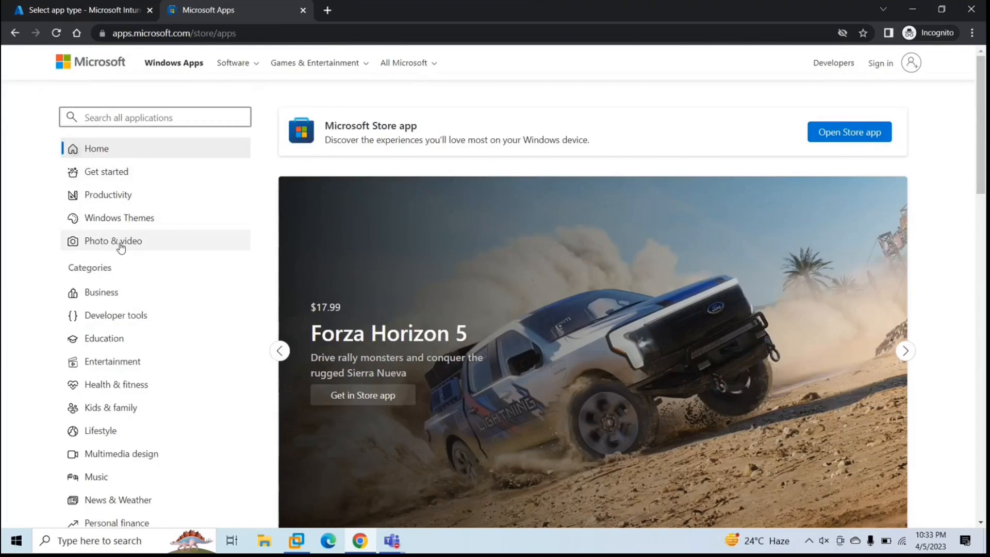
Browse the store's Productivity and Business categories for an app to deploy.
click(104, 199)
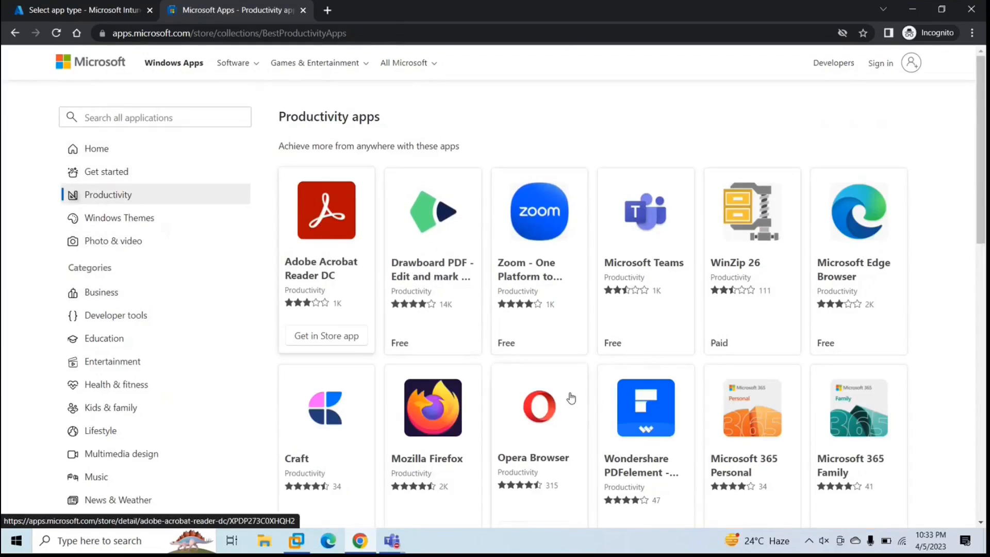
scroll(541, 361, down, 3)
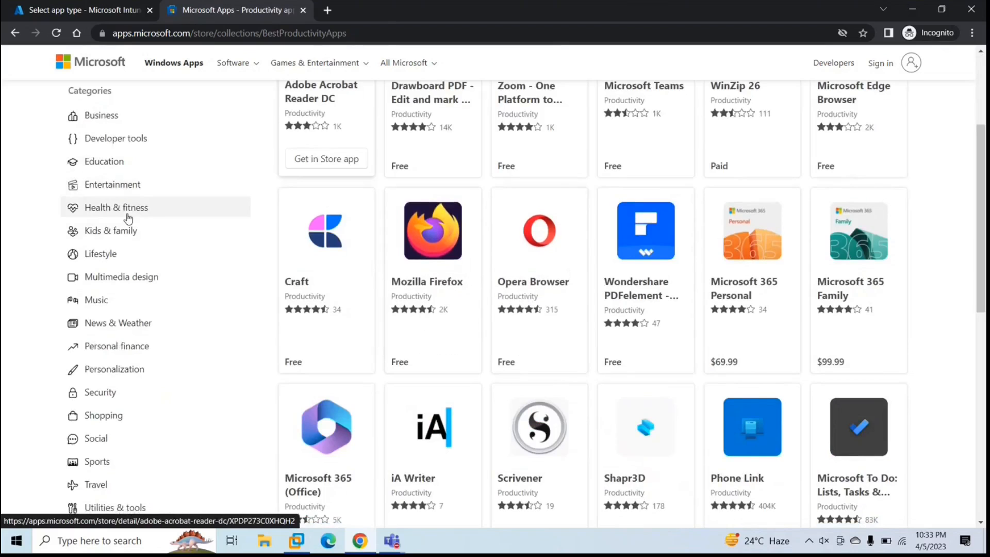
scroll(126, 214, up, 3)
click(101, 296)
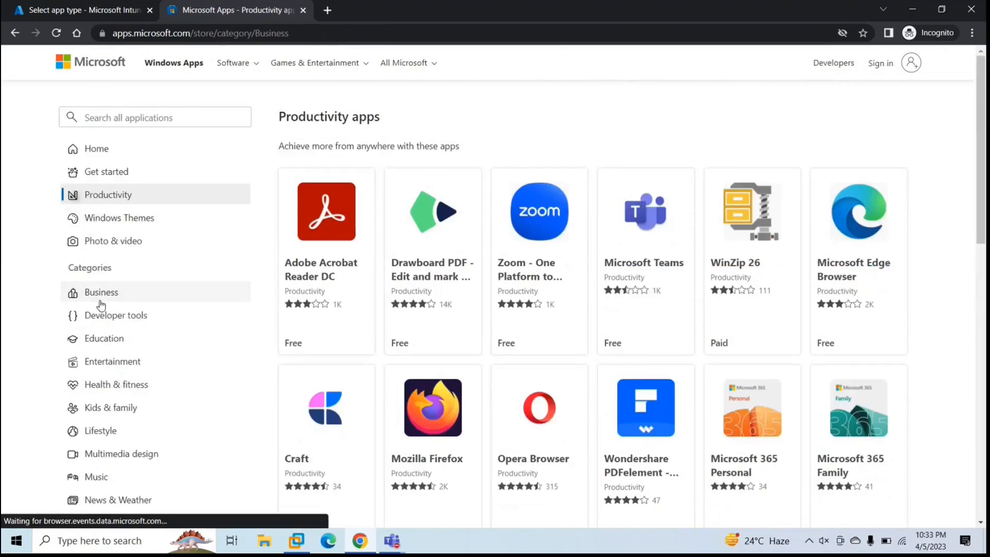
scroll(469, 342, down, 3)
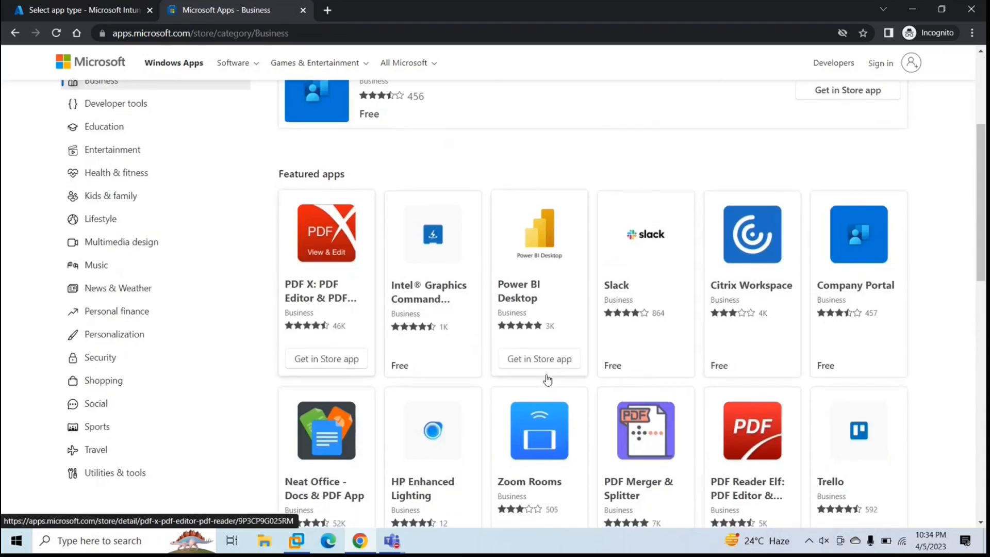
scroll(547, 380, down, 6)
scroll(547, 380, up, 9)
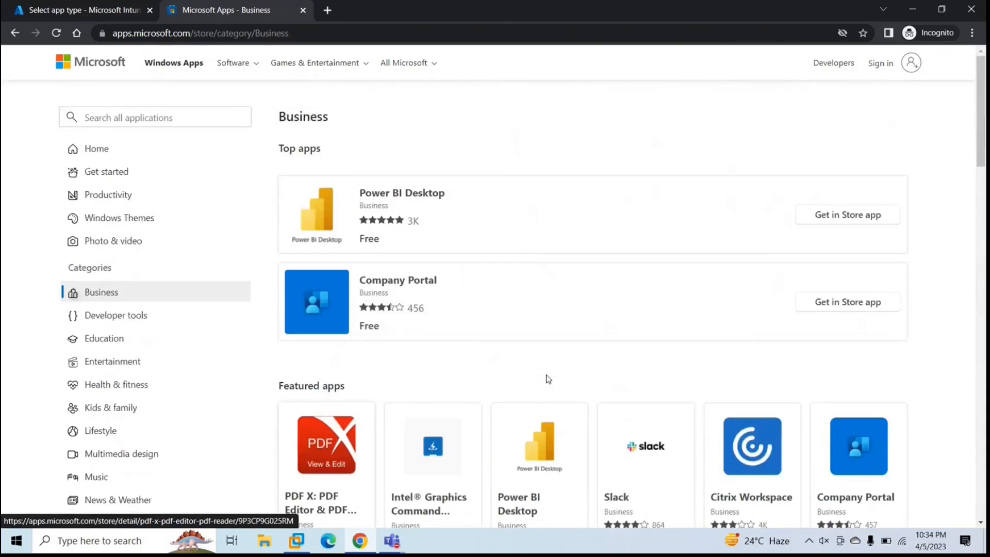
scroll(547, 379, down, 5)
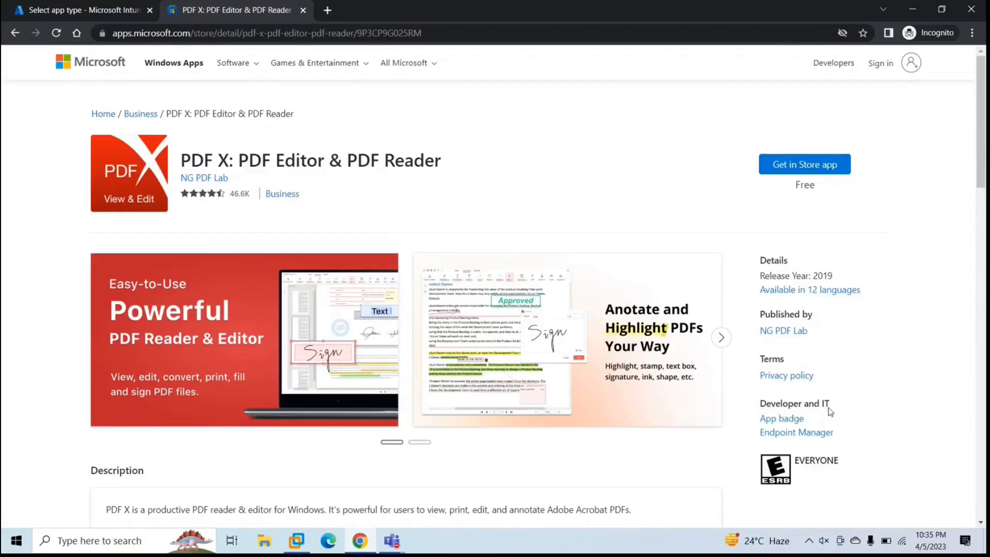
Copy the Intune link for PDF X: PDF Editor & PDF Reader from its Endpoint Manager details.
click(798, 437)
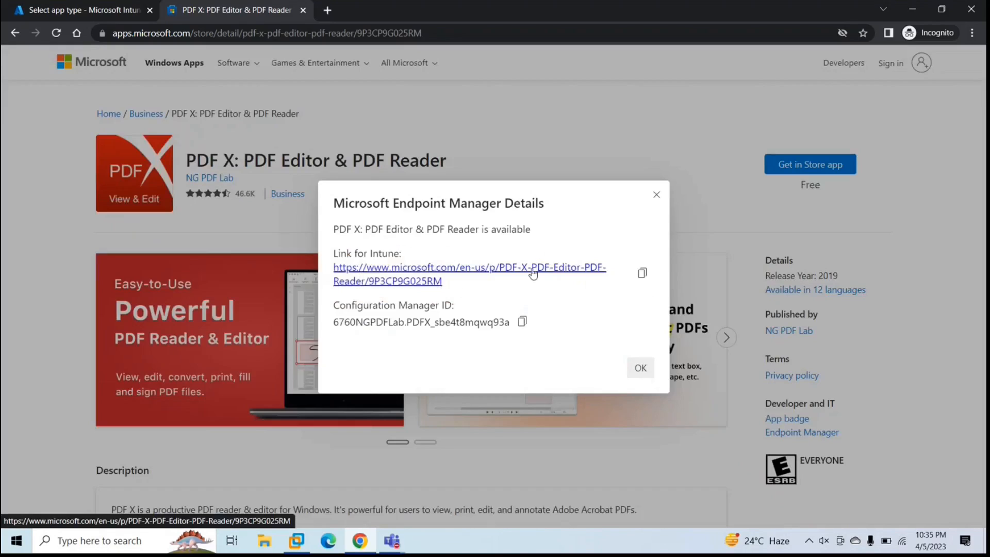
click(642, 276)
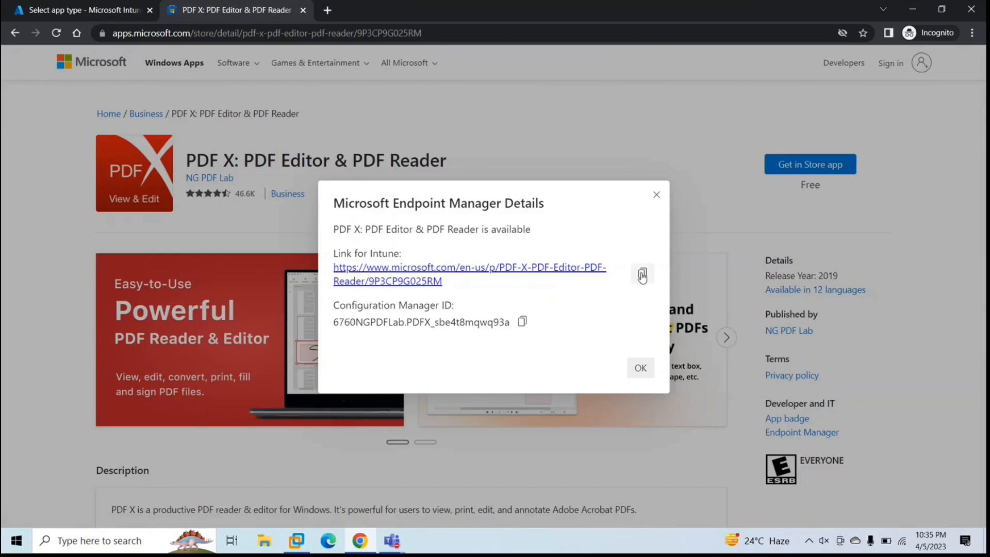
click(641, 367)
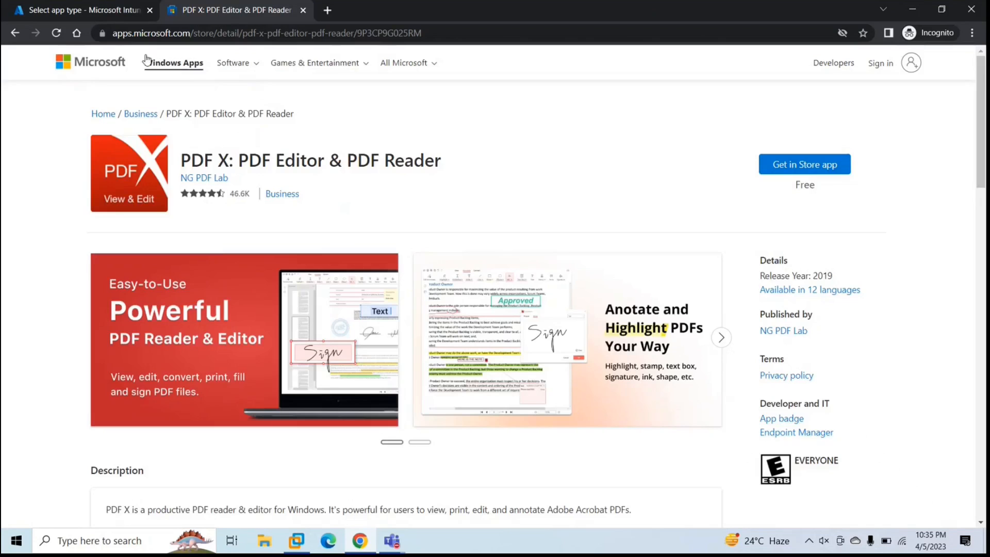
Return to the Intune admin center and create the app as type Microsoft Store app (legacy).
click(61, 10)
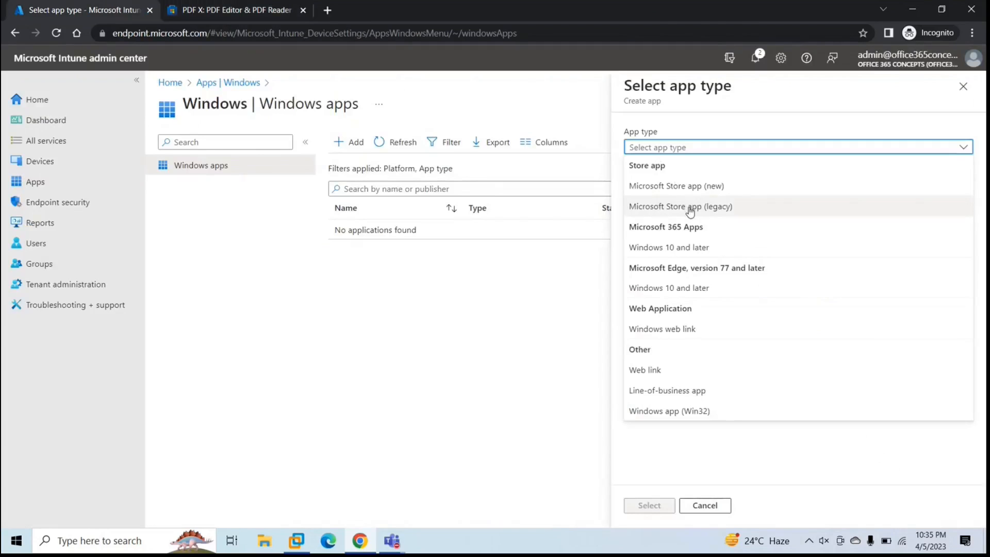
click(690, 211)
click(642, 507)
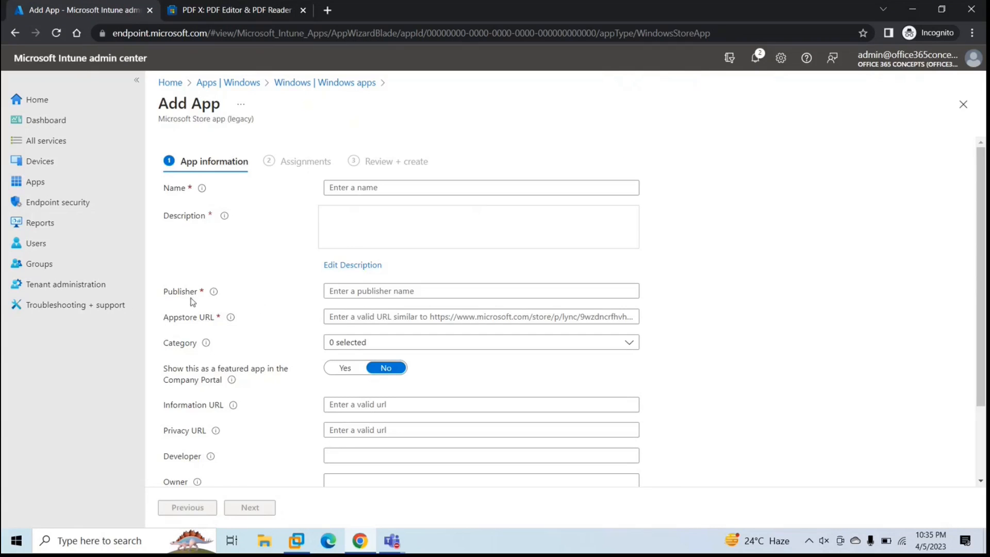
Paste the copied store link as the Appstore URL and name the app "PDF Reader and editor".
click(361, 316)
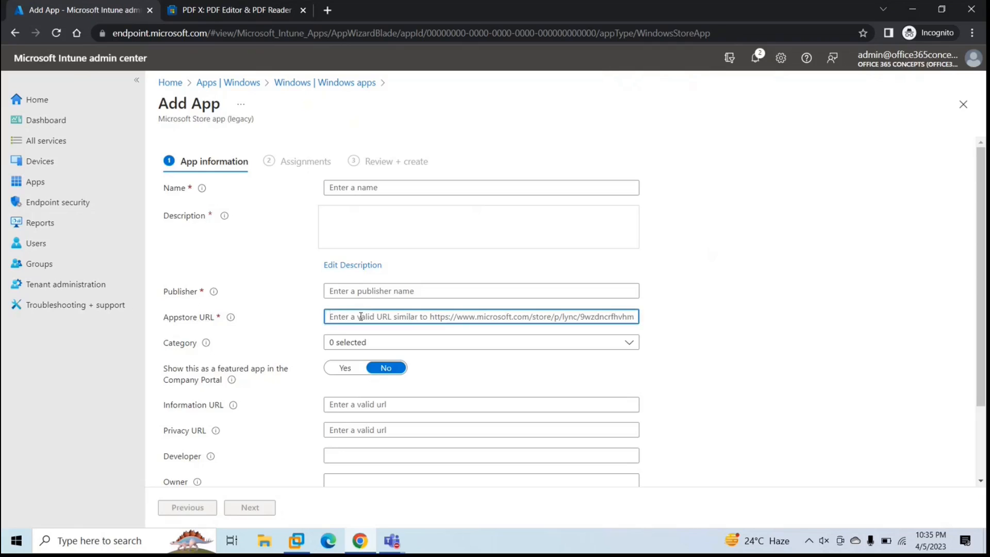
key(ctrl+v)
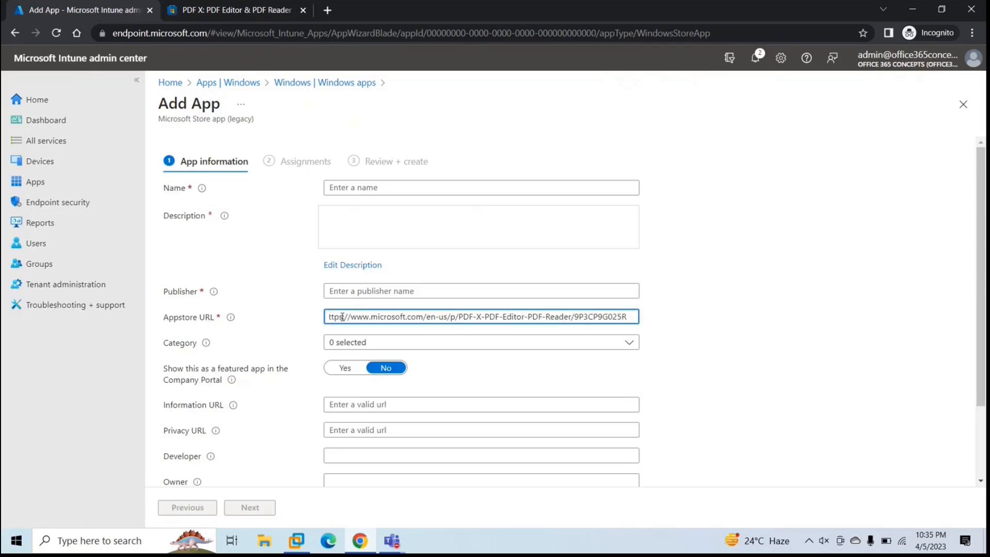
click(354, 187)
text(PDF )
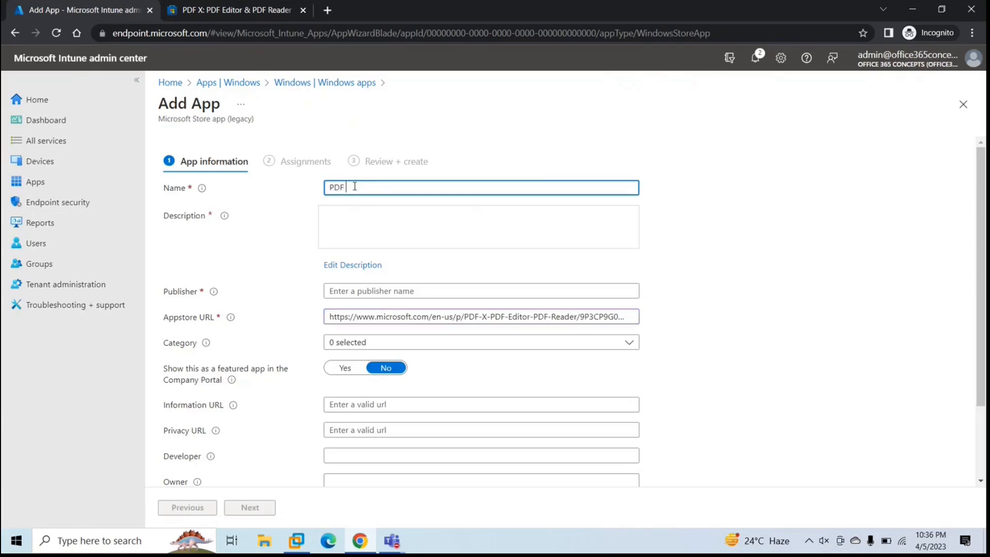
text(Reader and editor)
Copy the app name "PDF Reader and editor" into the app description and save it.
key(ctrl+a)
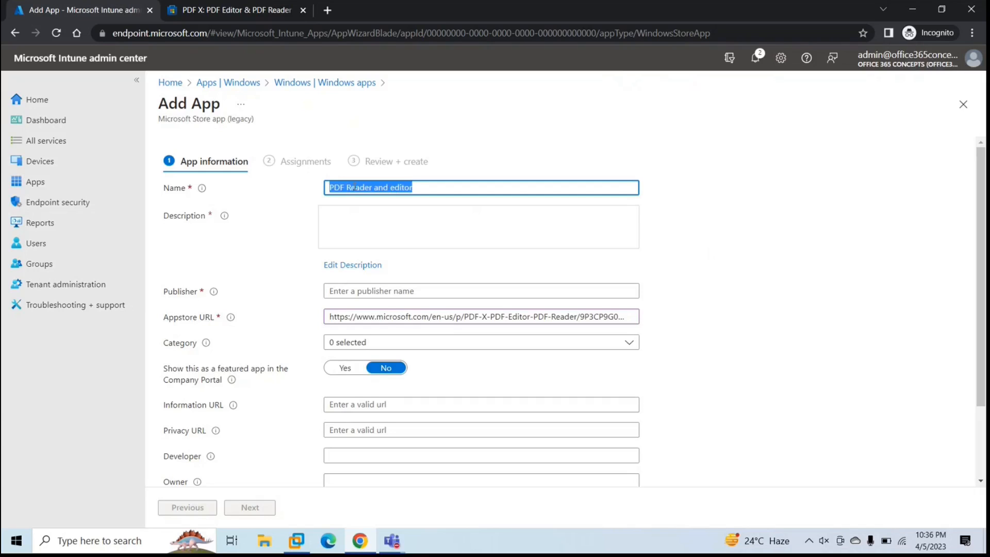
click(335, 267)
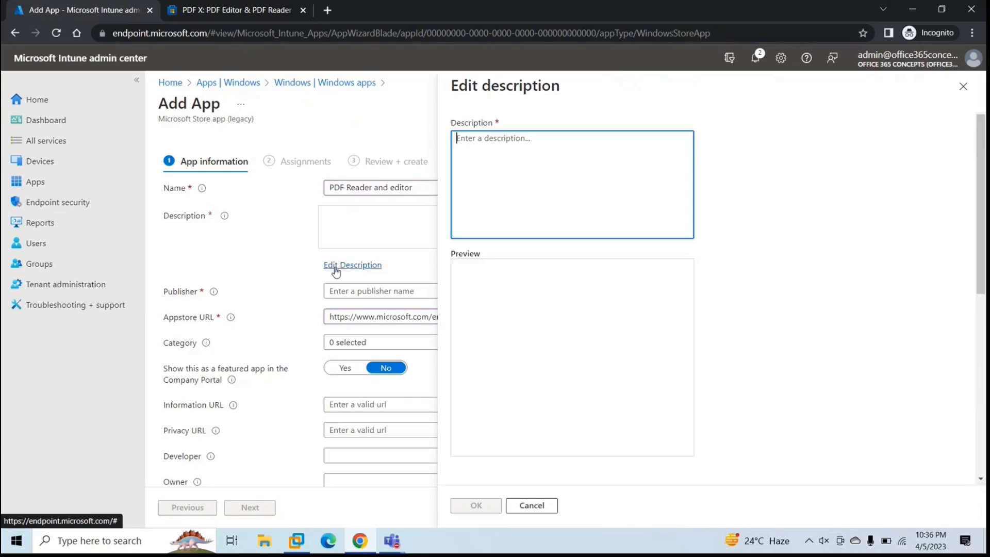
key(ctrl+v)
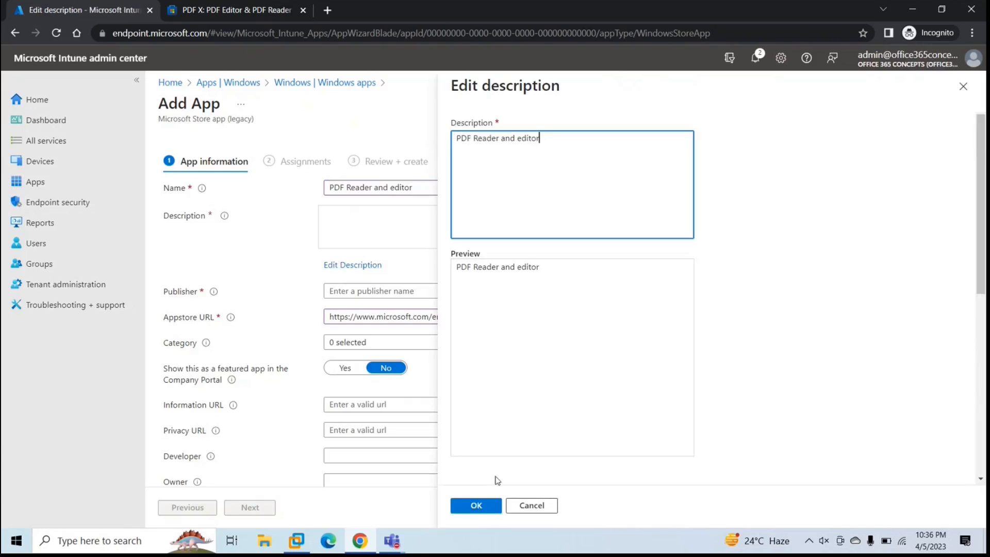
click(474, 506)
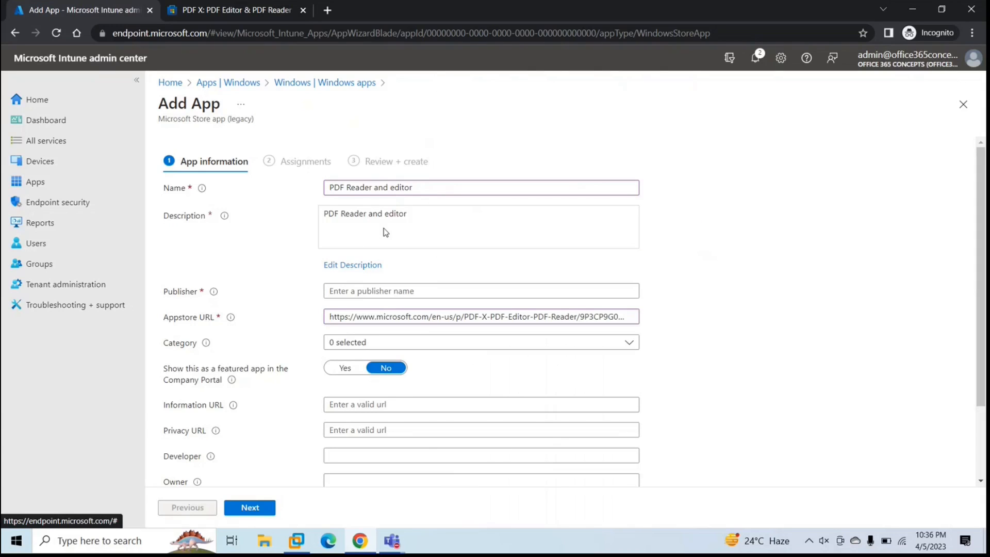
Enter PDF as the app's publisher.
scroll(300, 305, down, 1)
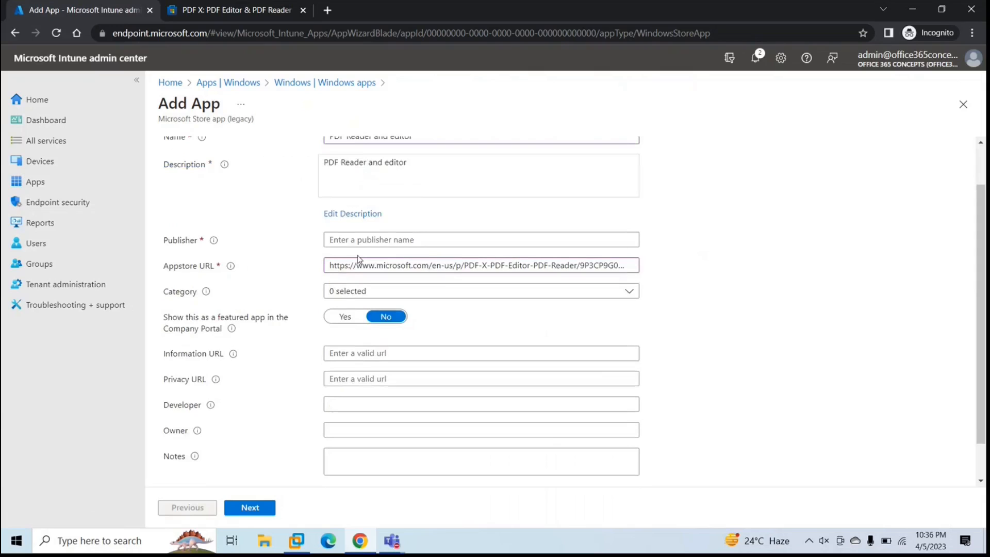
click(373, 241)
text(PDF)
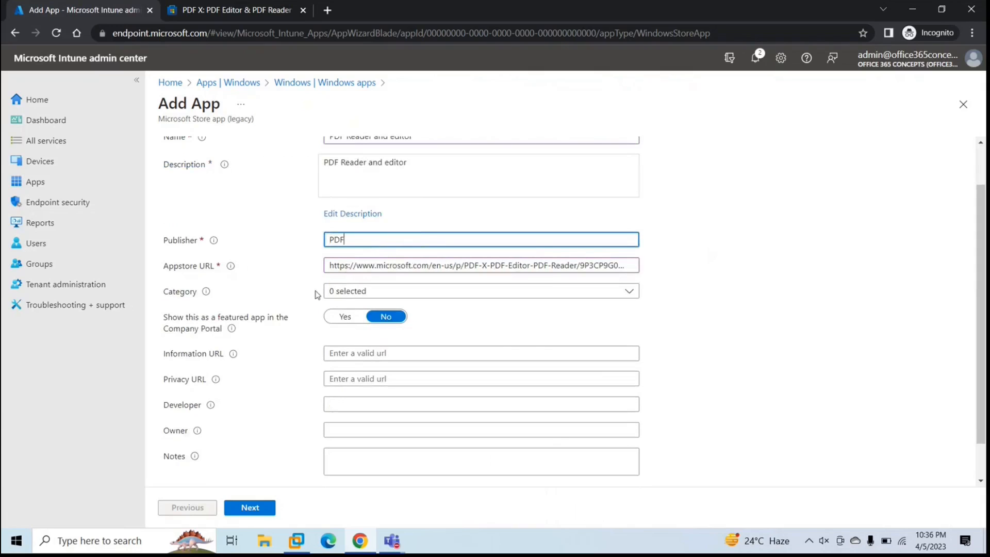
Assign the app to the Productivity and Business categories and show it as a featured app in the Company Portal.
click(355, 292)
click(431, 354)
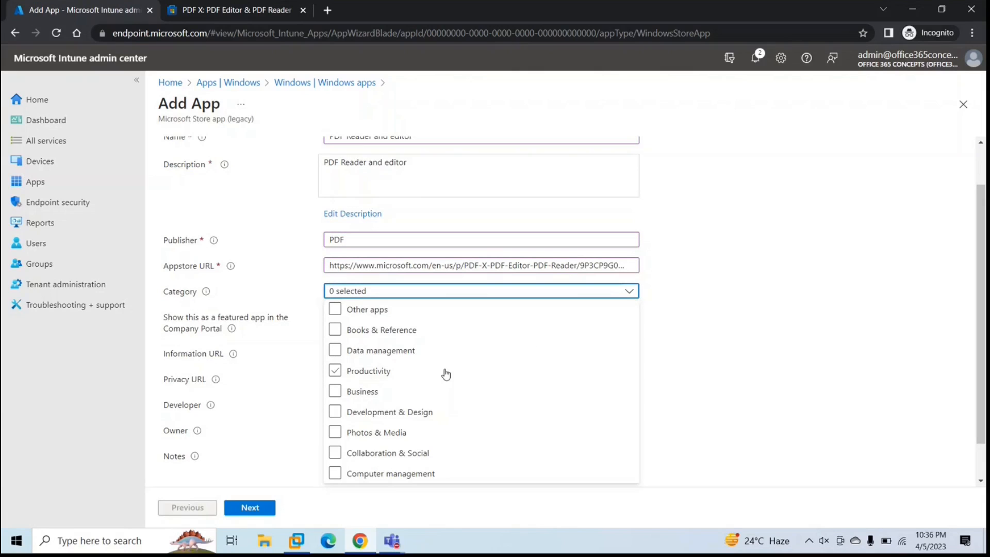
click(336, 372)
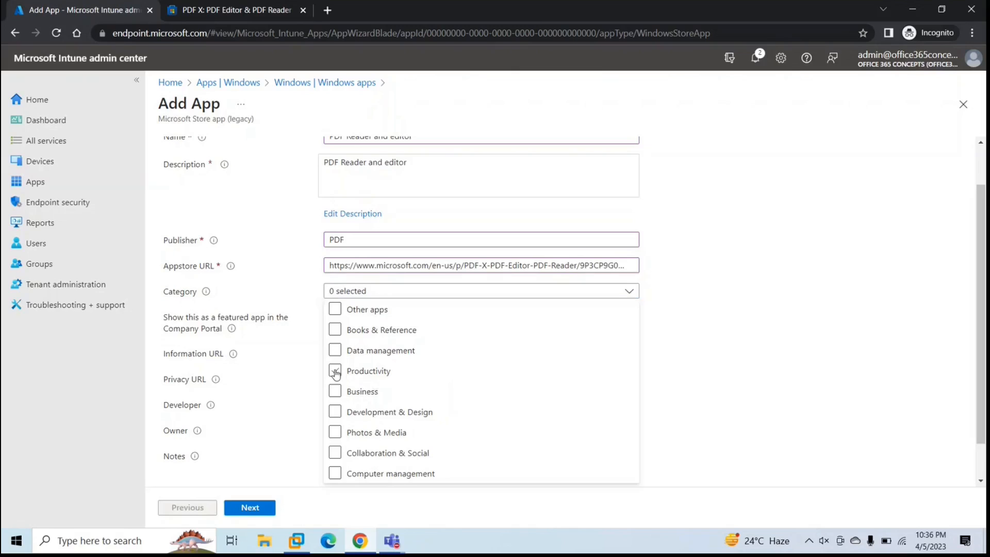
click(336, 393)
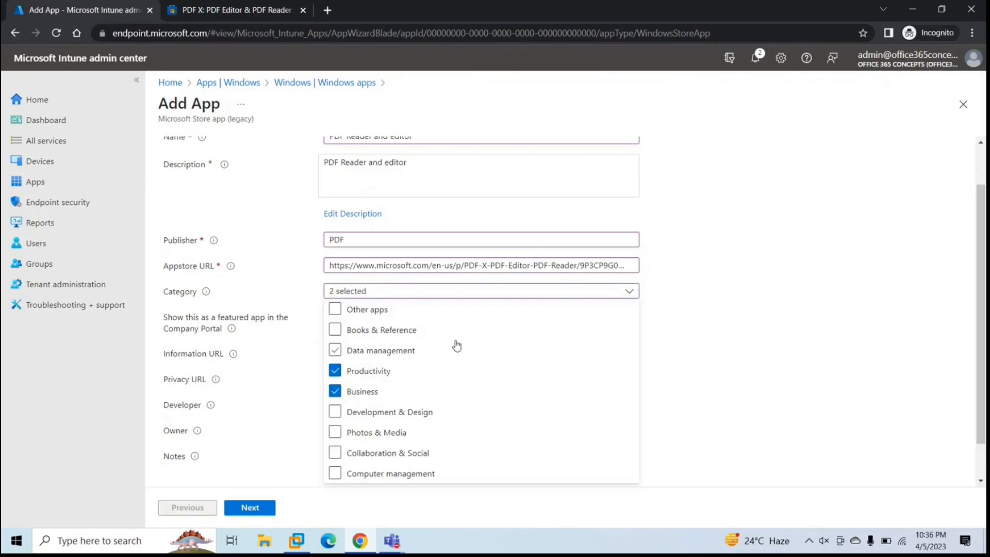
click(729, 285)
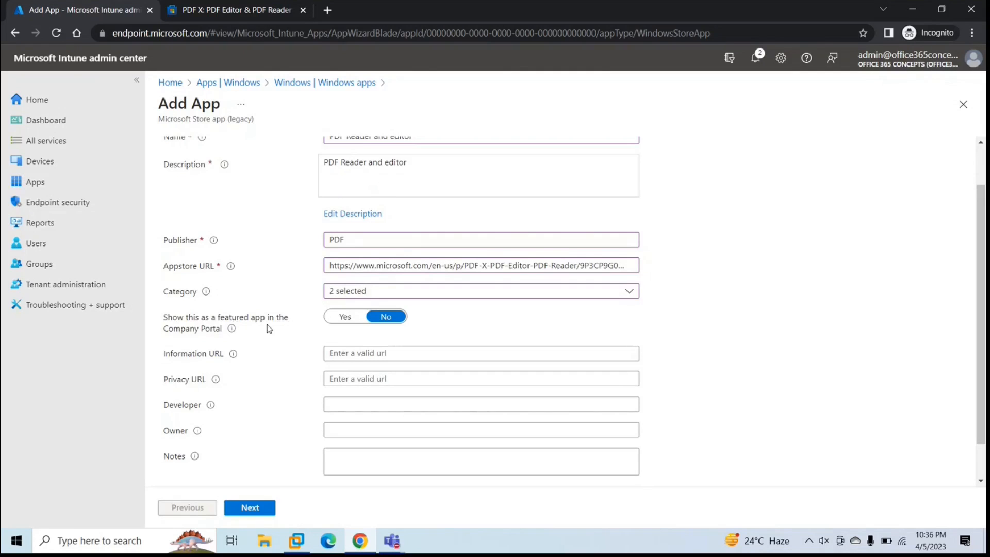
click(345, 318)
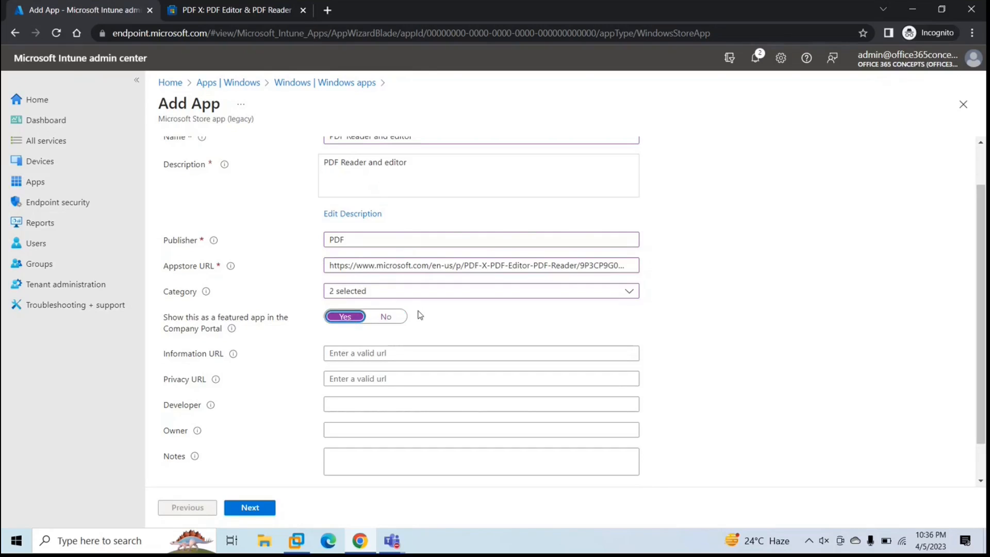
Switch to the Windows 11 virtual machine, check the apps offered in Company Portal, and return to the Intune admin center.
click(304, 539)
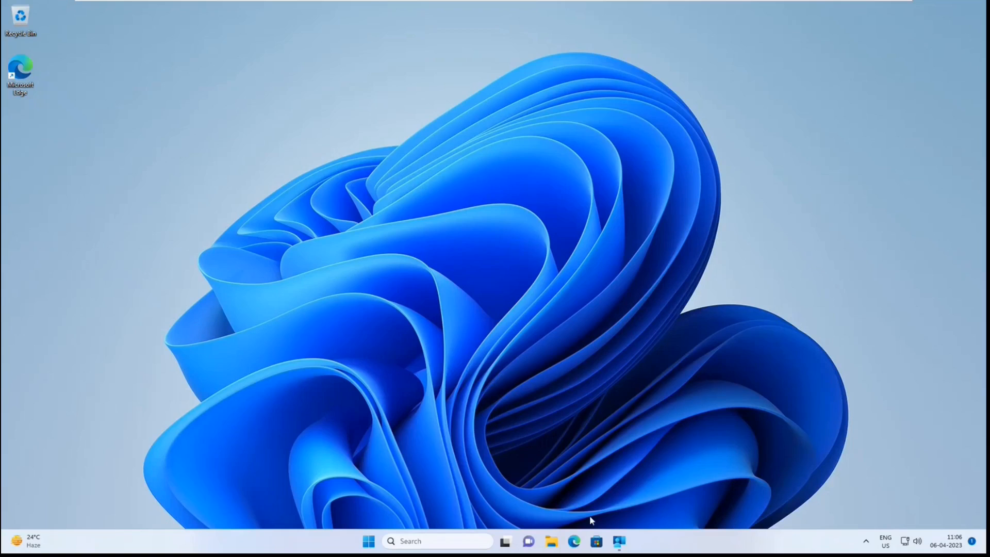
click(619, 541)
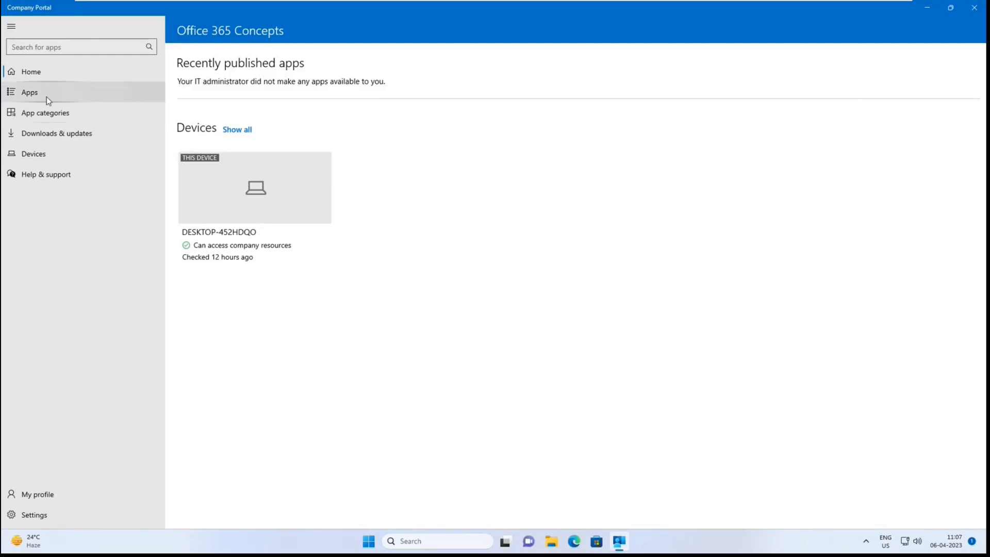
click(27, 97)
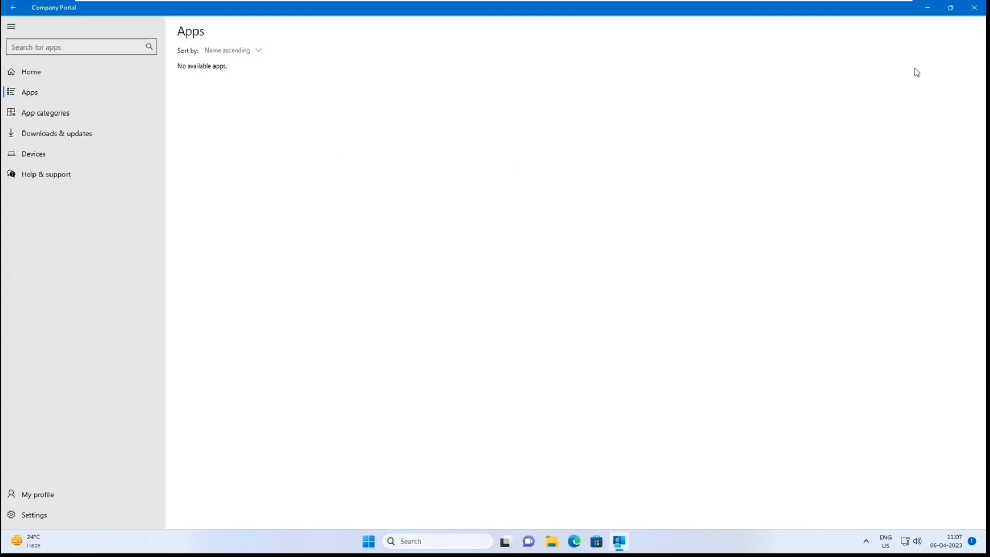
click(927, 8)
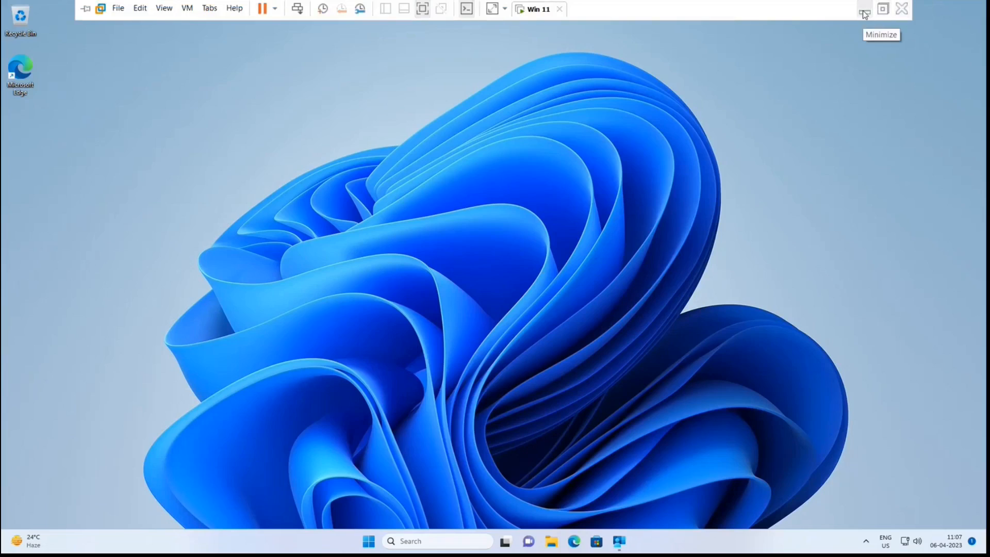
click(865, 14)
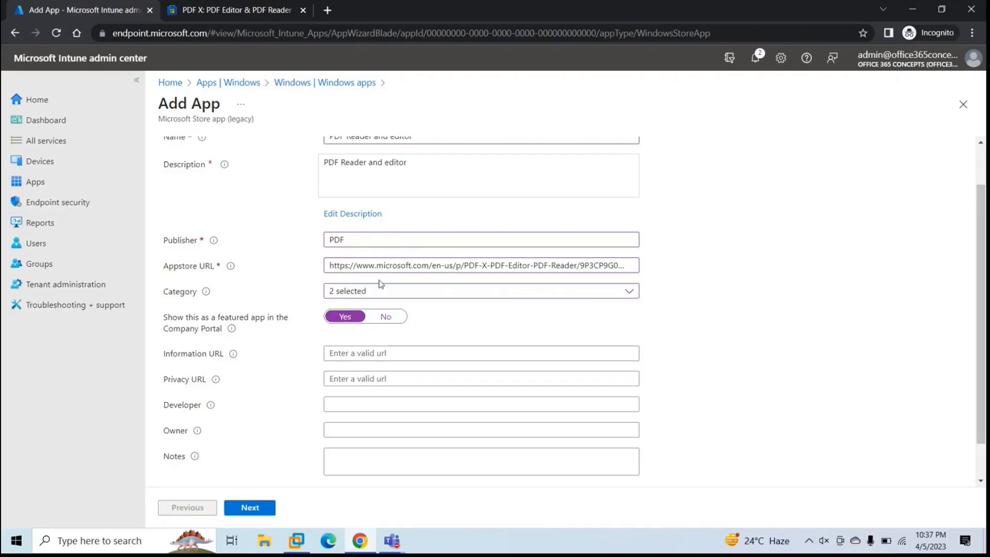
Leave the featured app setting for the Company Portal at Yes and continue to the app's assignments.
click(387, 318)
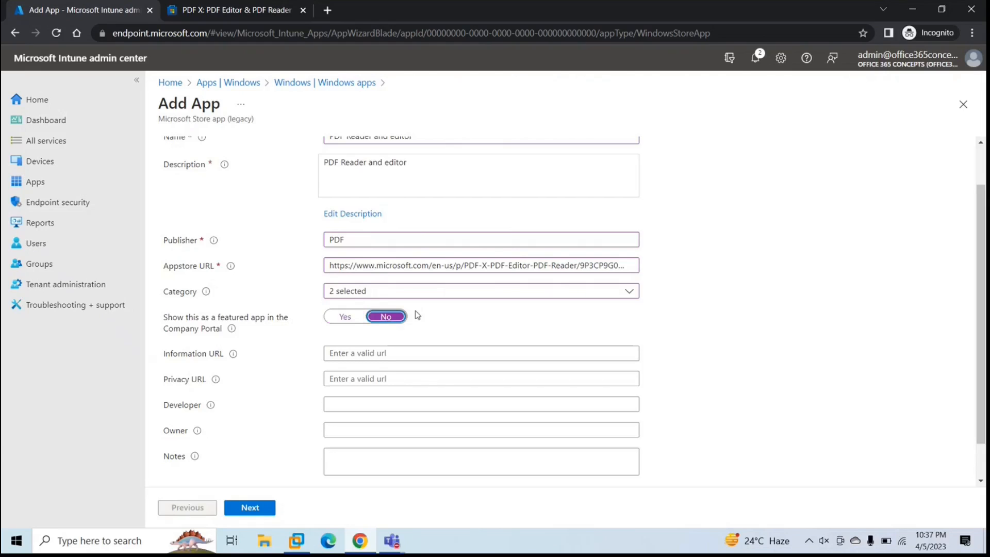
click(345, 316)
scroll(281, 374, down, 1)
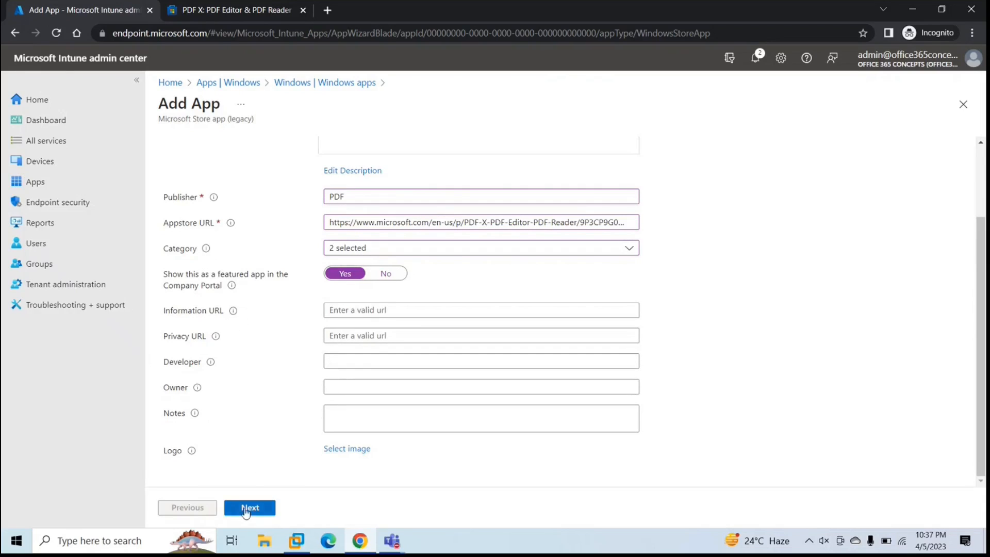
click(249, 508)
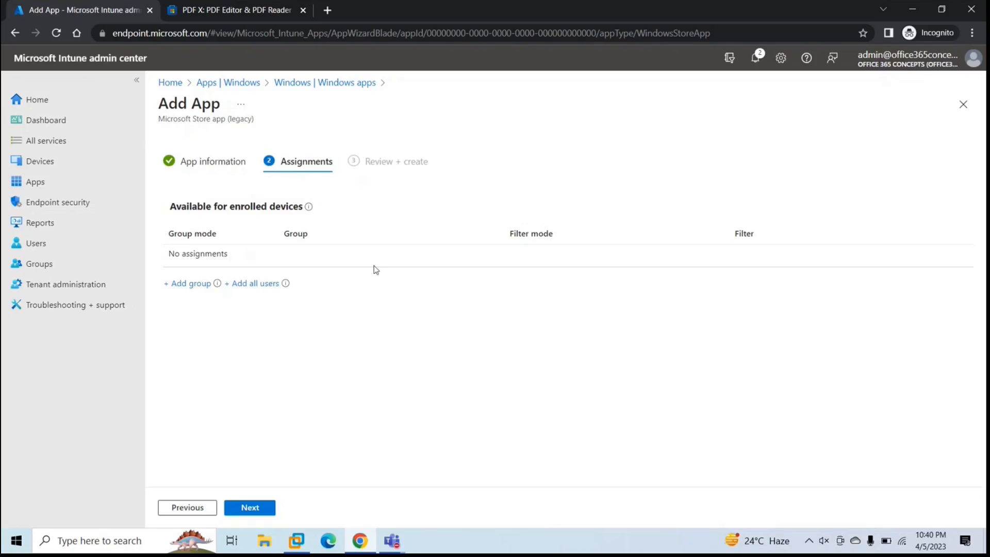
Start a new security group in a separate browser tab, named "Apps from Microsoft Store", with Assigned membership.
middle_click(45, 268)
click(236, 12)
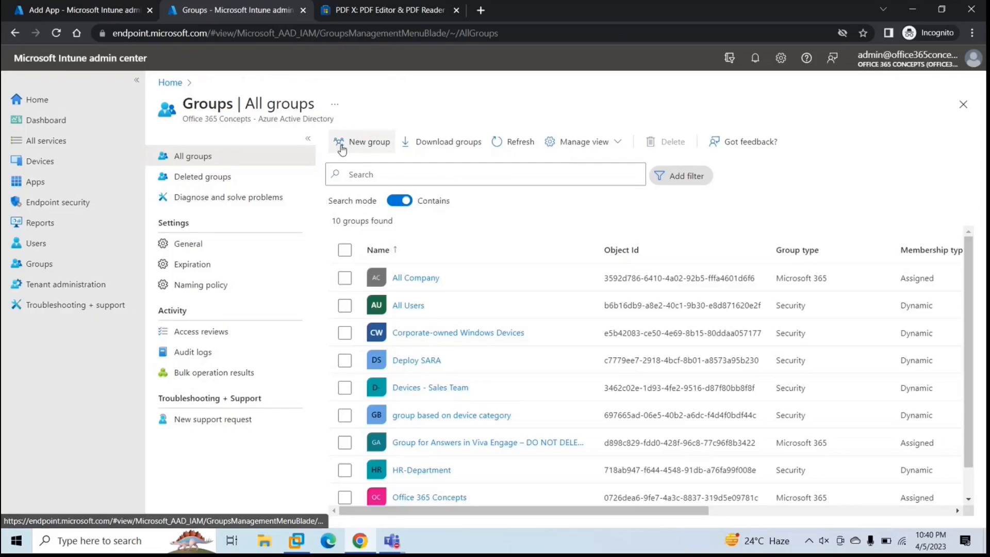
click(342, 139)
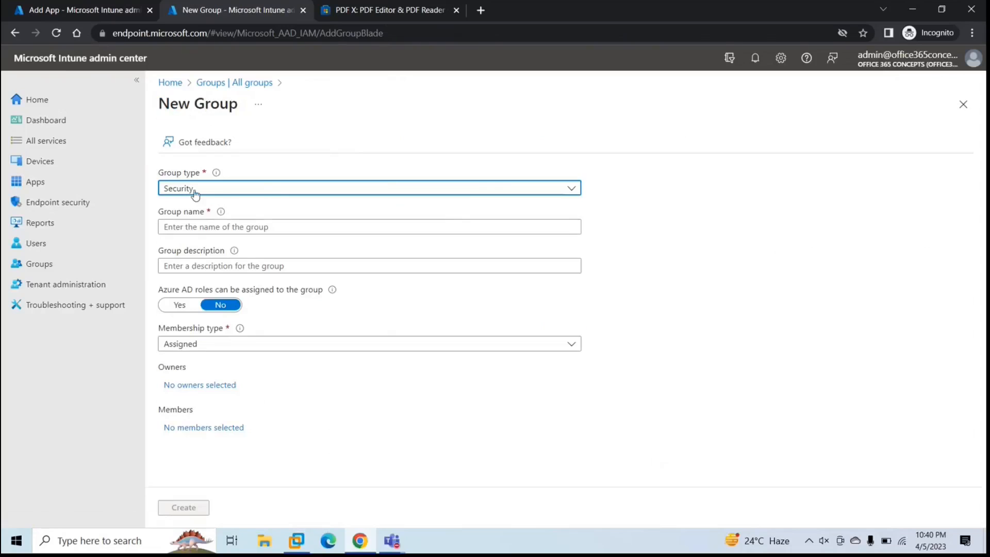
click(195, 228)
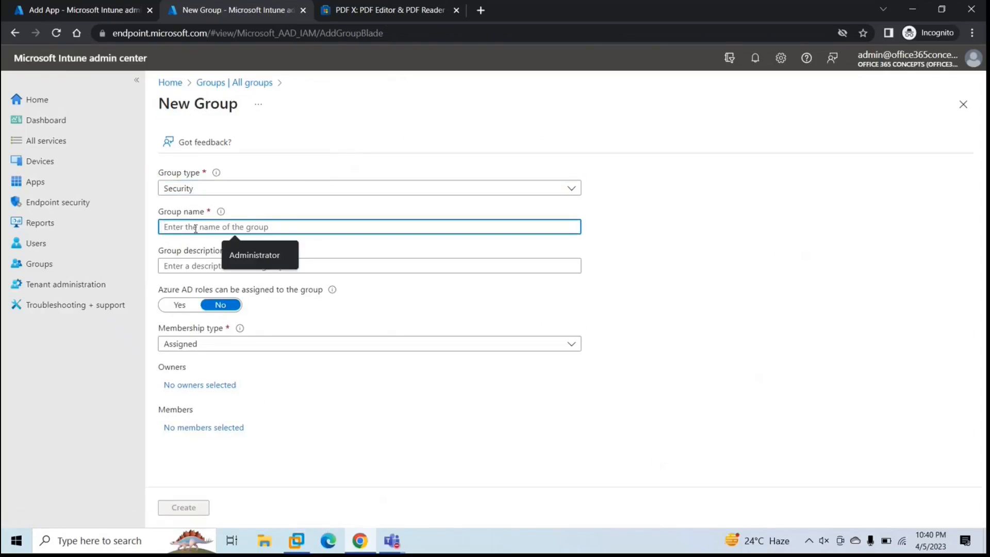
text(Apps)
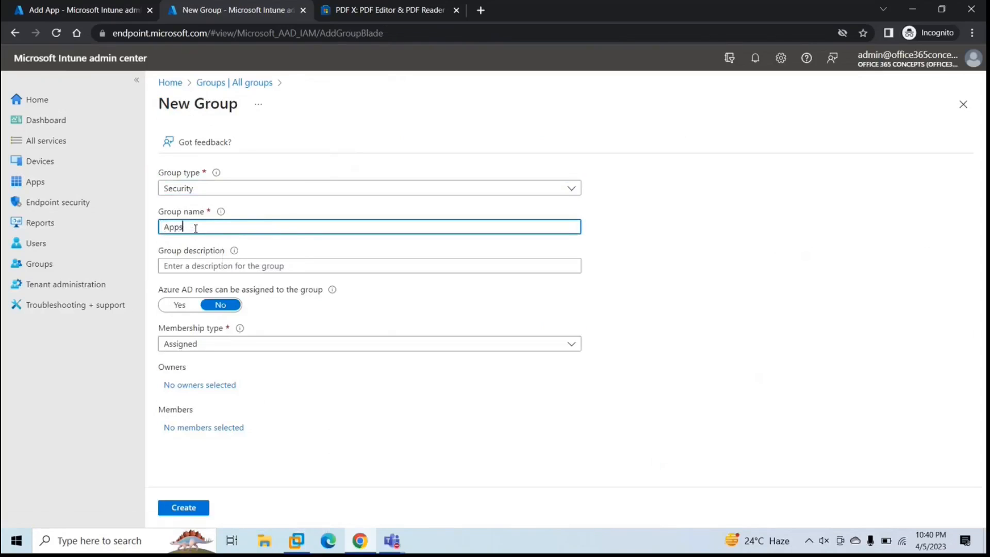
text( from Microsoft Store)
click(219, 344)
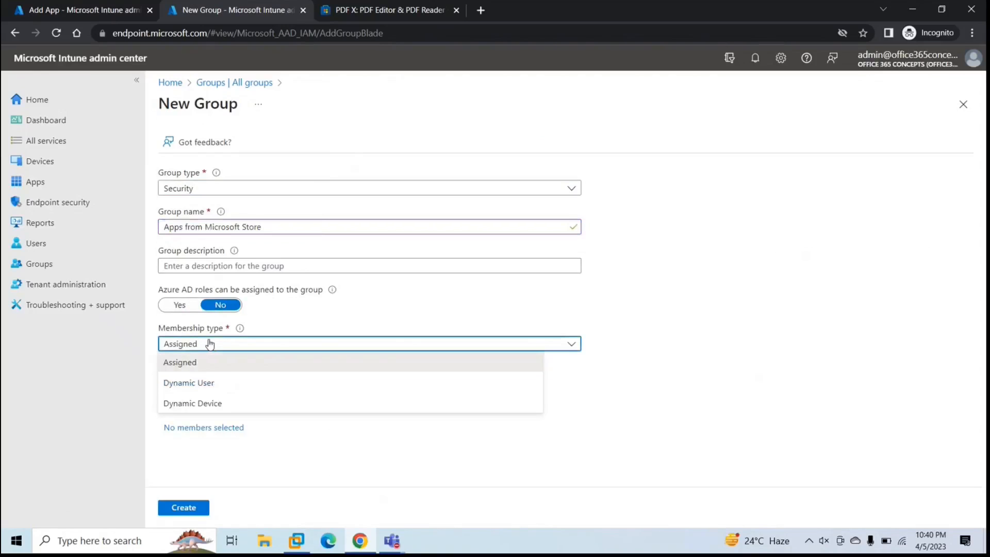
click(605, 368)
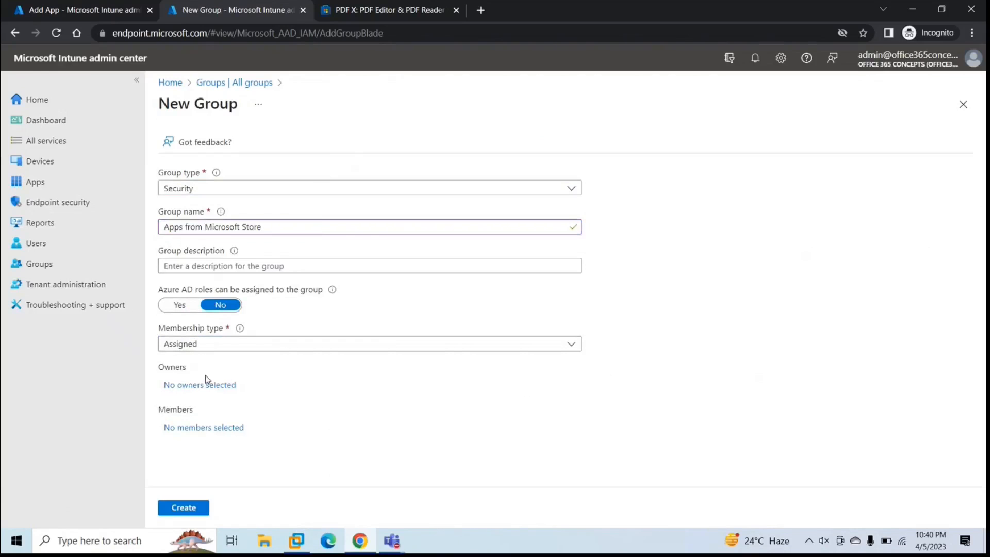
Open the group's member selection and check which user is signed in to Company Portal on the Windows 11 virtual machine.
click(201, 435)
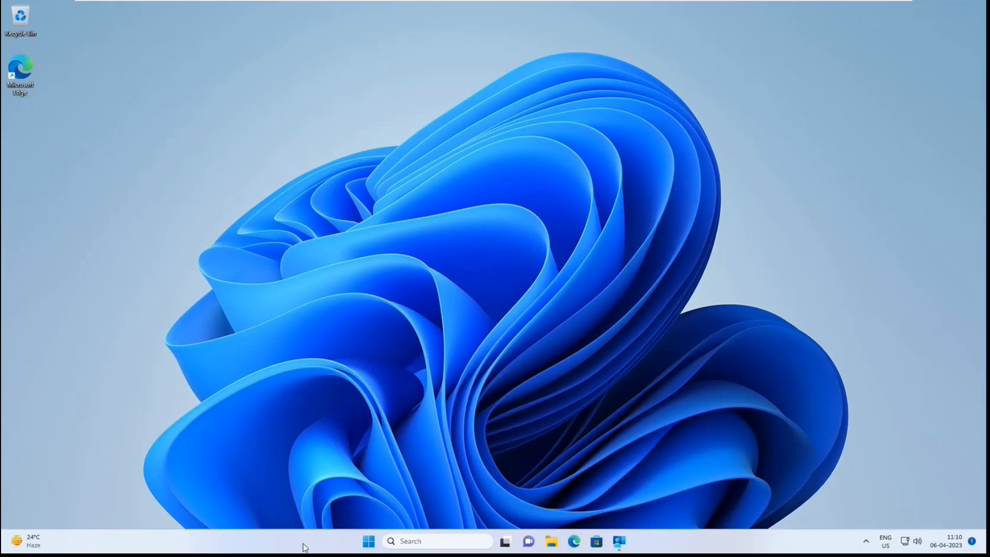
click(620, 541)
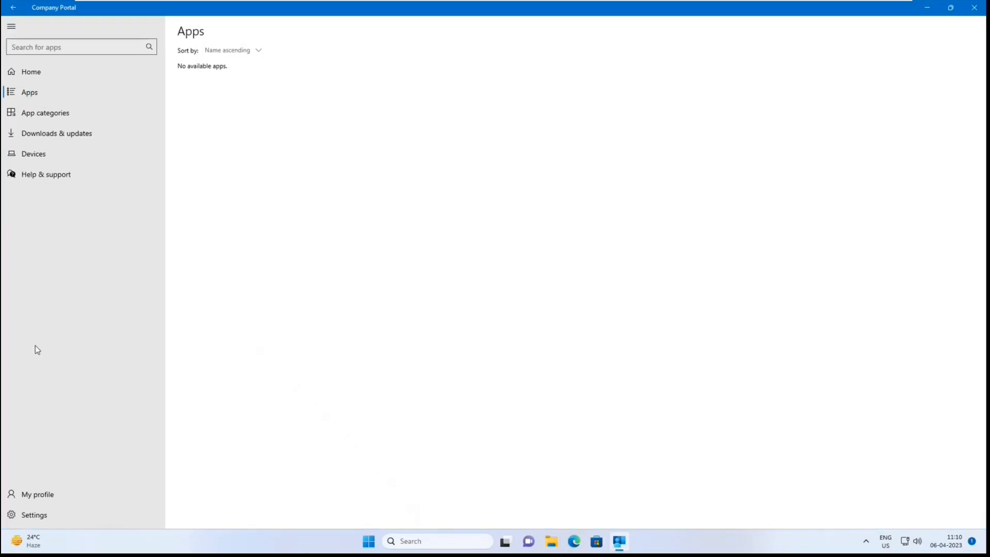
click(36, 497)
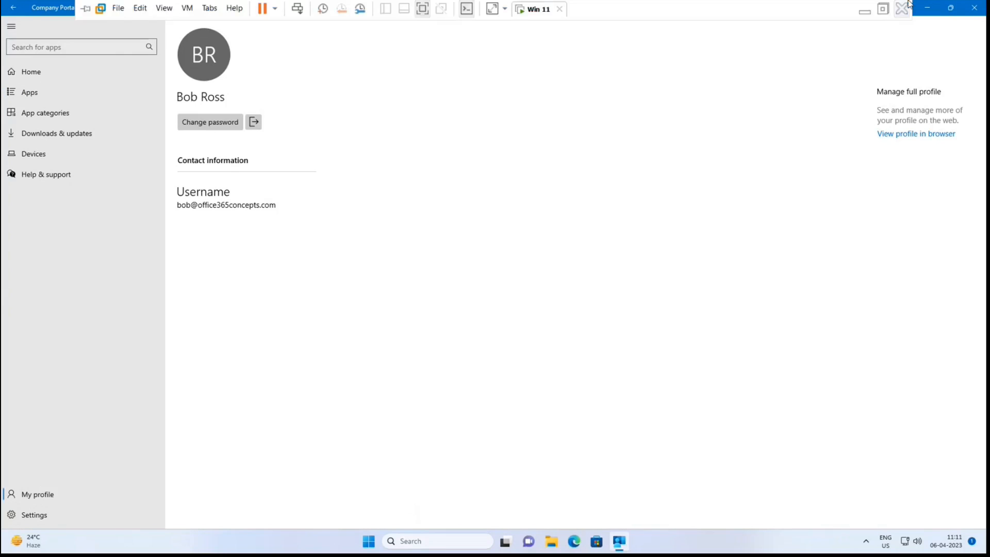
click(865, 12)
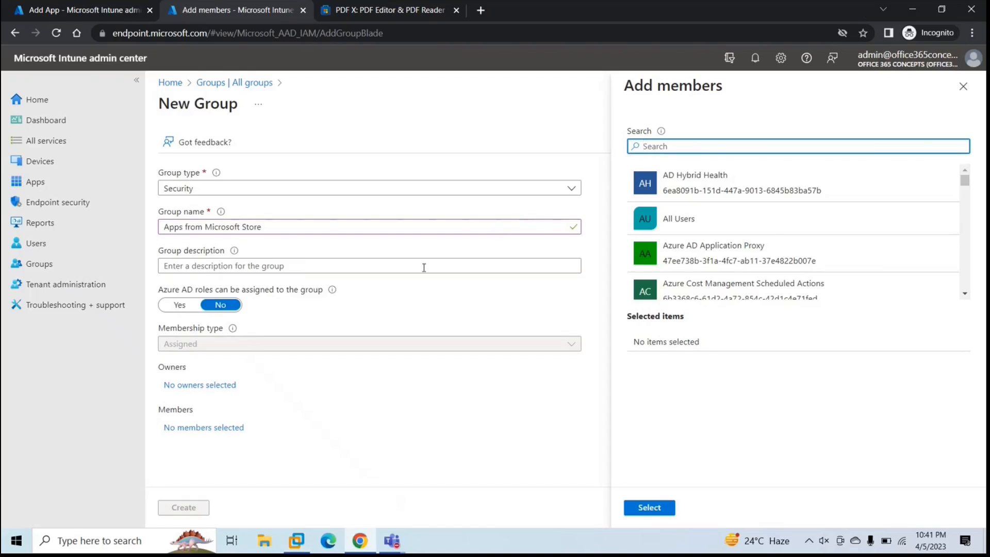
Add the user signed in to Company Portal as a member, create the group, and reload the groups page.
text(bob)
click(688, 181)
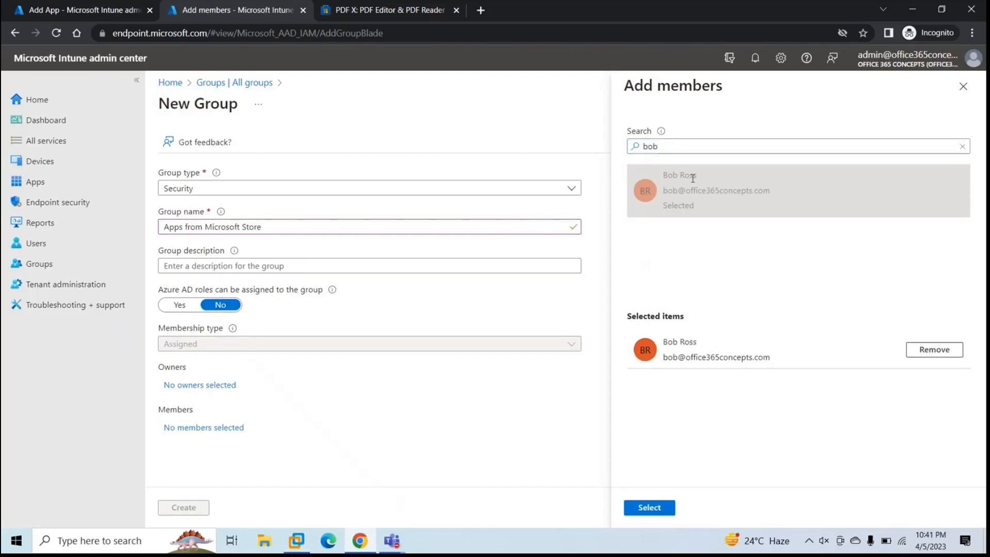
click(648, 508)
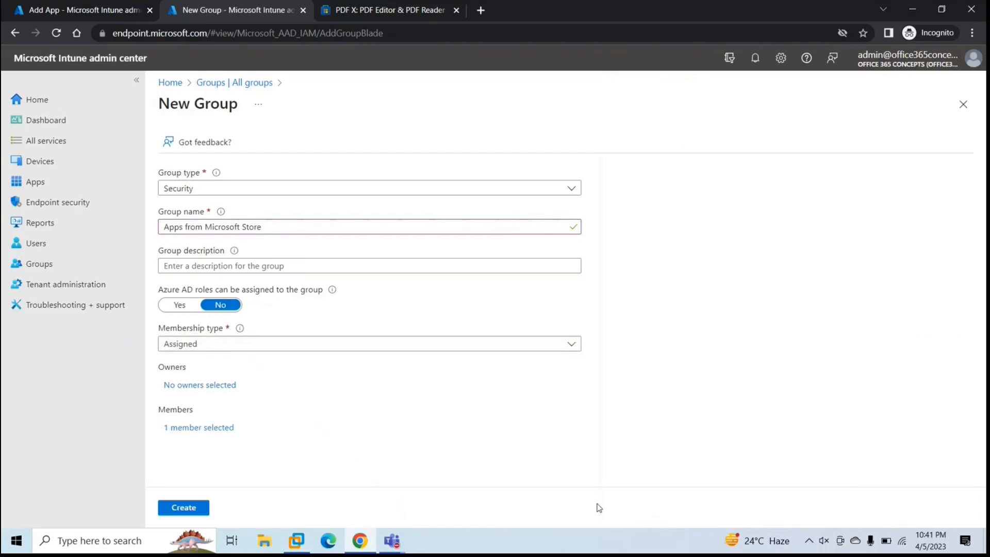
click(203, 508)
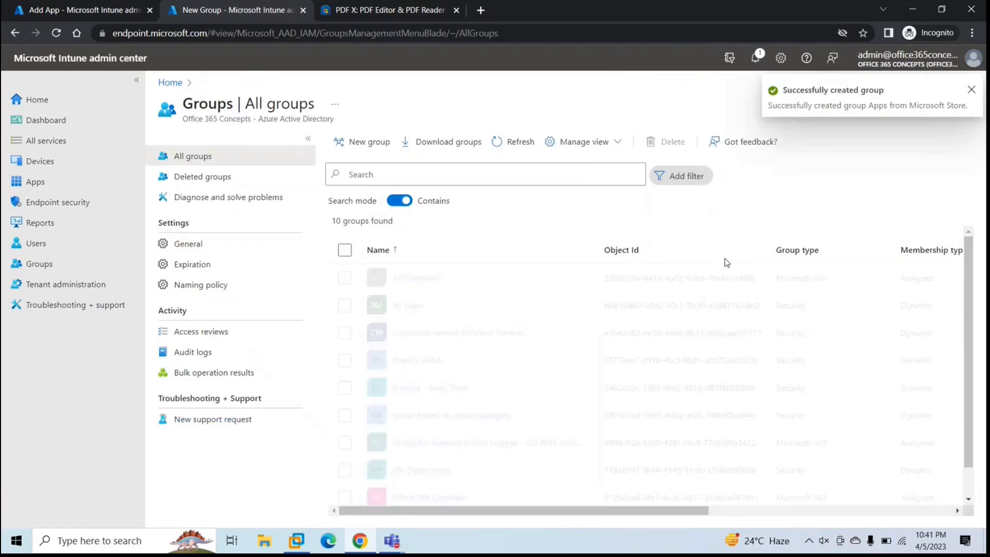
click(382, 34)
key(Return)
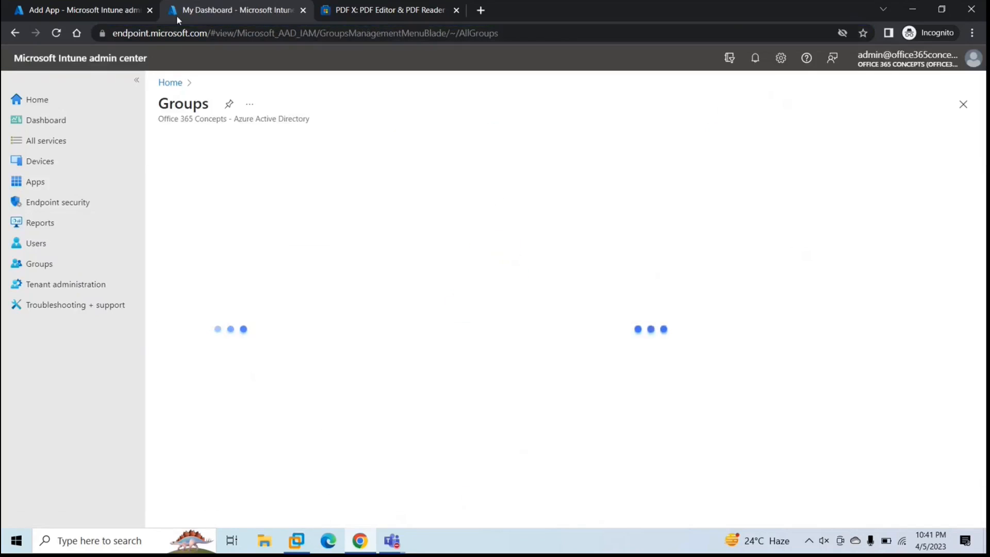
Return to the app being added and make it available to the "Apps from Microsoft Store" group.
click(93, 13)
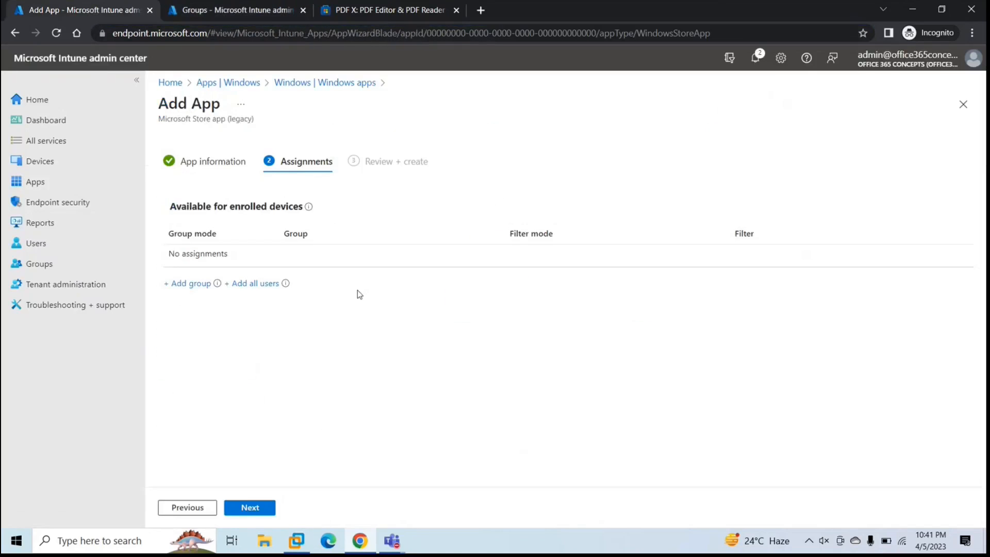
click(187, 284)
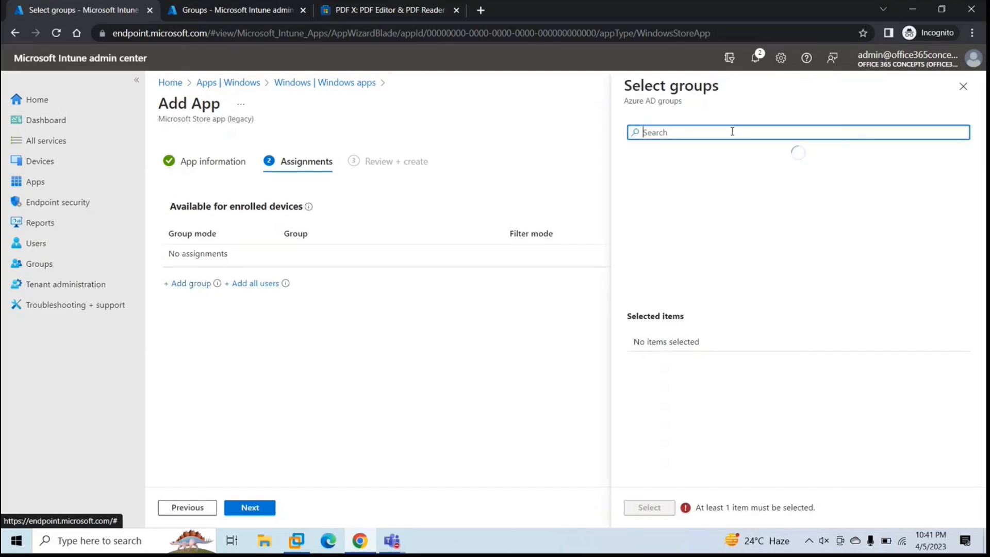
text(app)
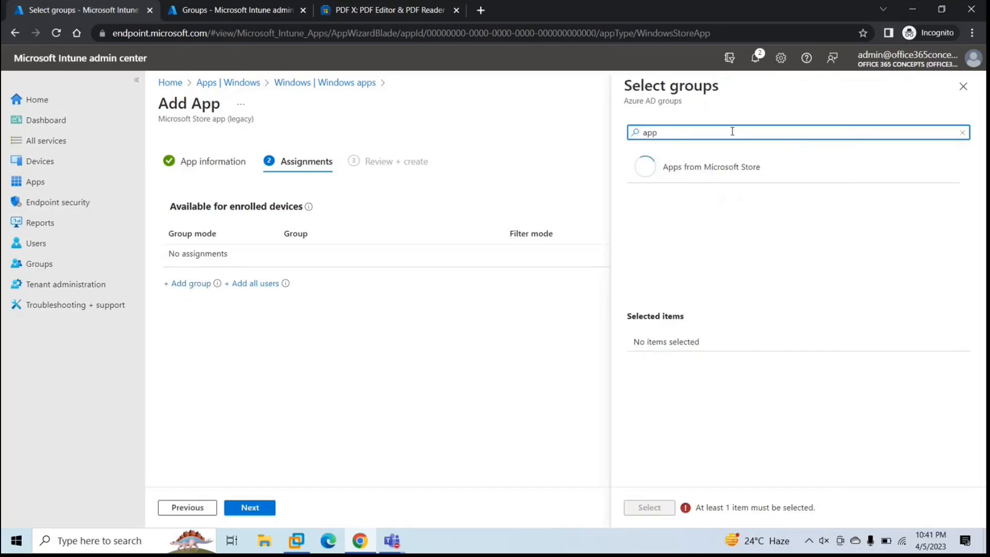
click(701, 173)
click(649, 508)
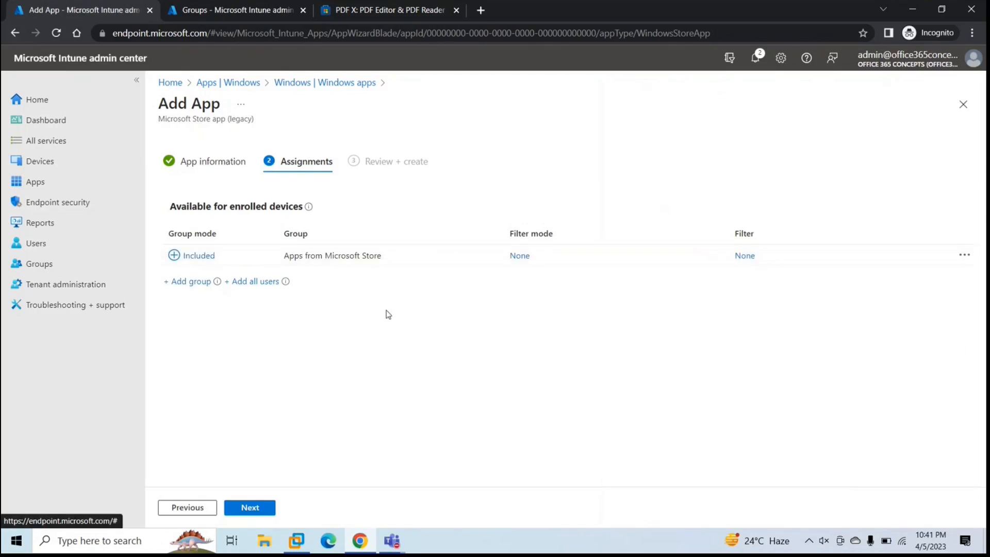
Continue to the review stage and look through the summary of the app's information and assignments.
click(250, 507)
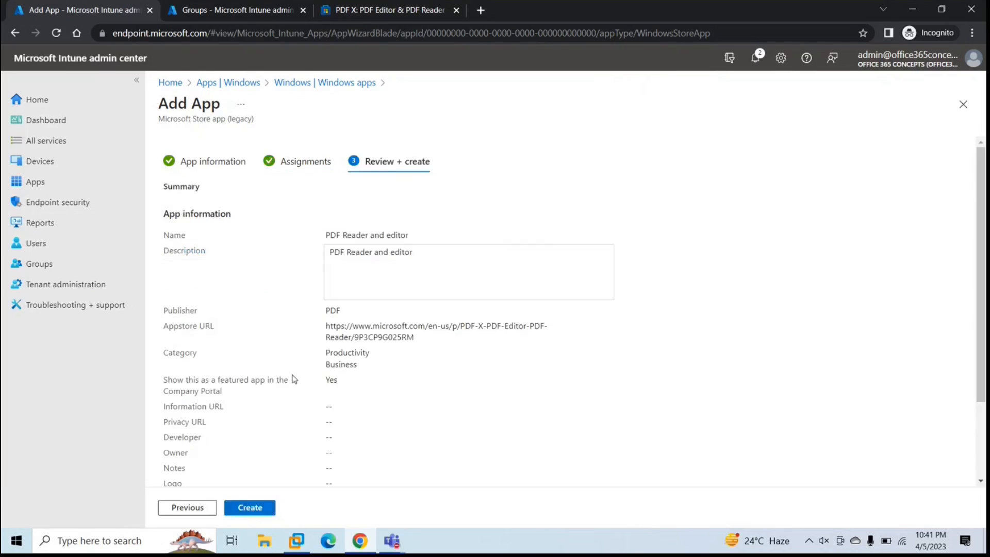
scroll(294, 379, down, 2)
scroll(294, 379, up, 2)
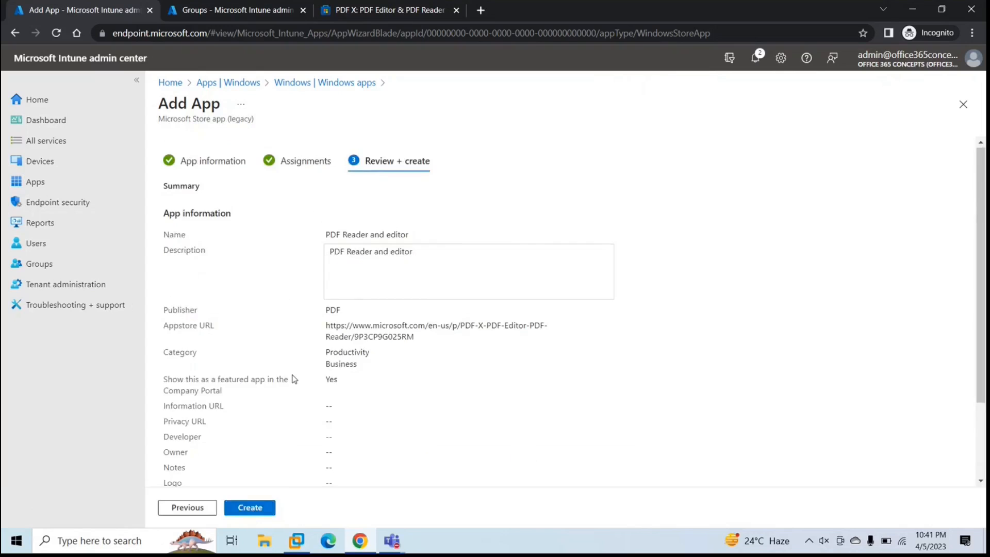
Go back over the assignments and app information, return to the review stage, and create the PDF Reader and editor app.
scroll(294, 380, down, 2)
click(189, 507)
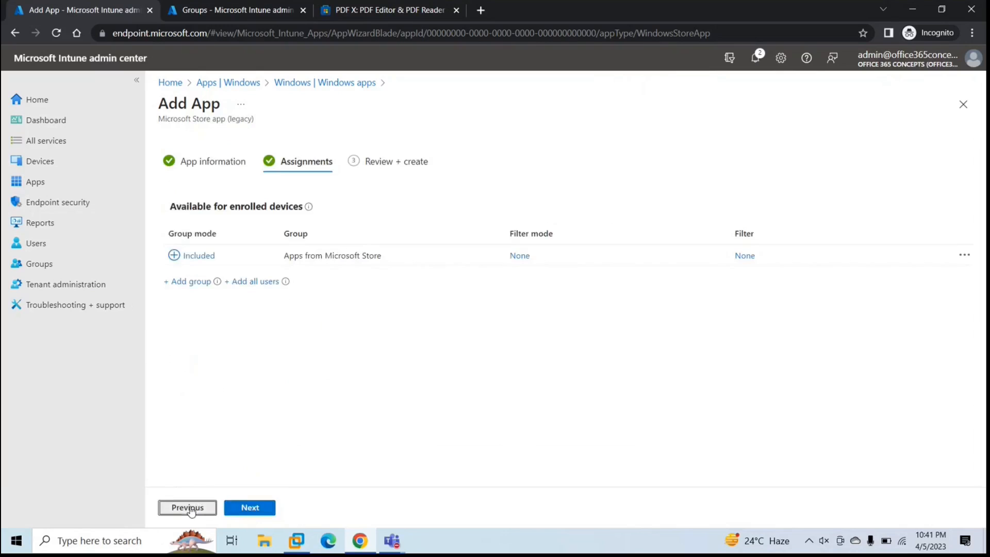
click(189, 507)
click(243, 516)
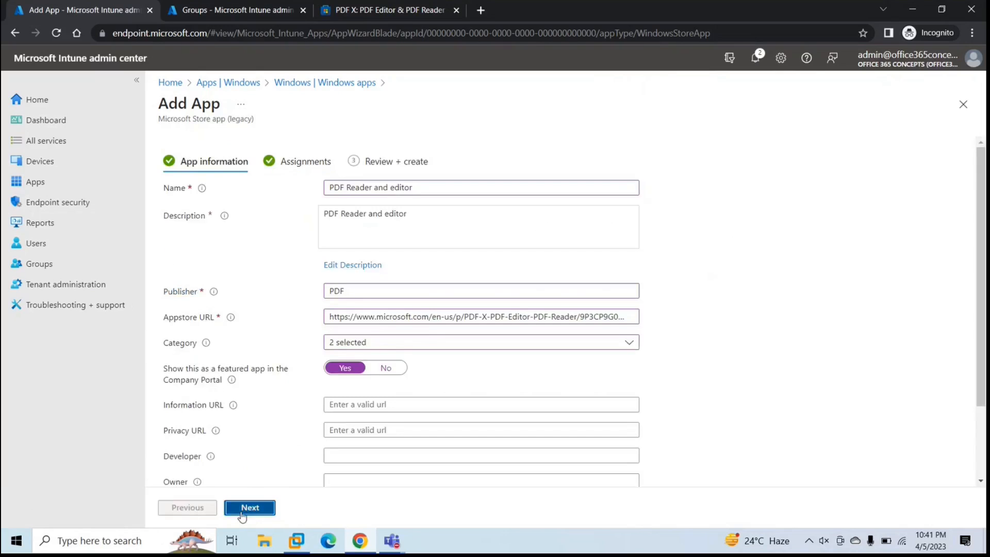
click(242, 516)
click(250, 510)
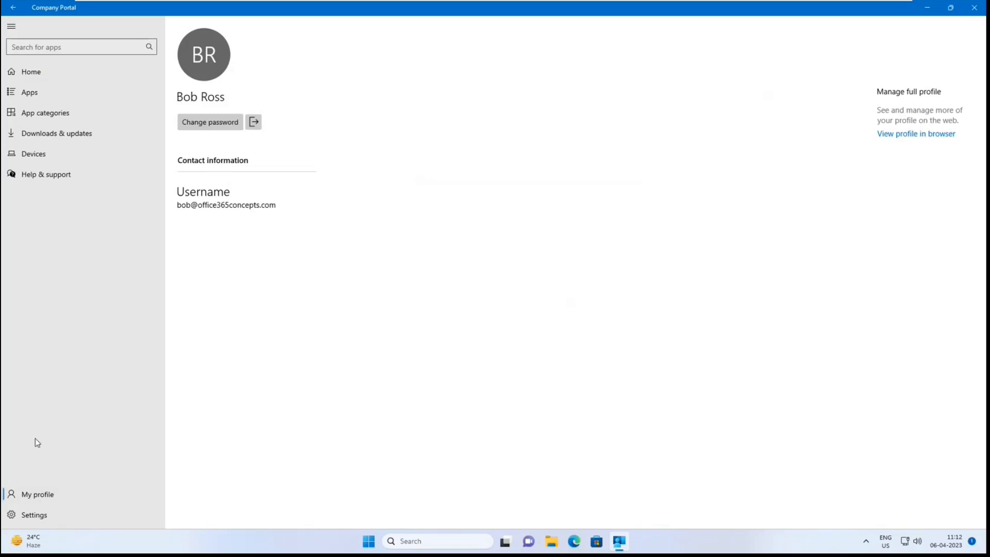
On the Windows 11 virtual machine, sync the device from Company Portal and check its hostname in a command prompt.
click(29, 519)
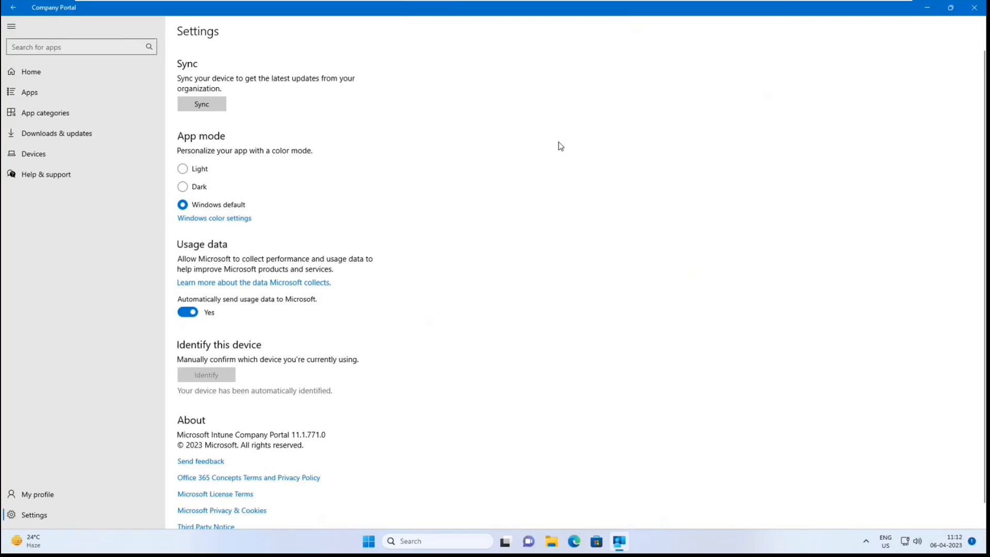
click(205, 104)
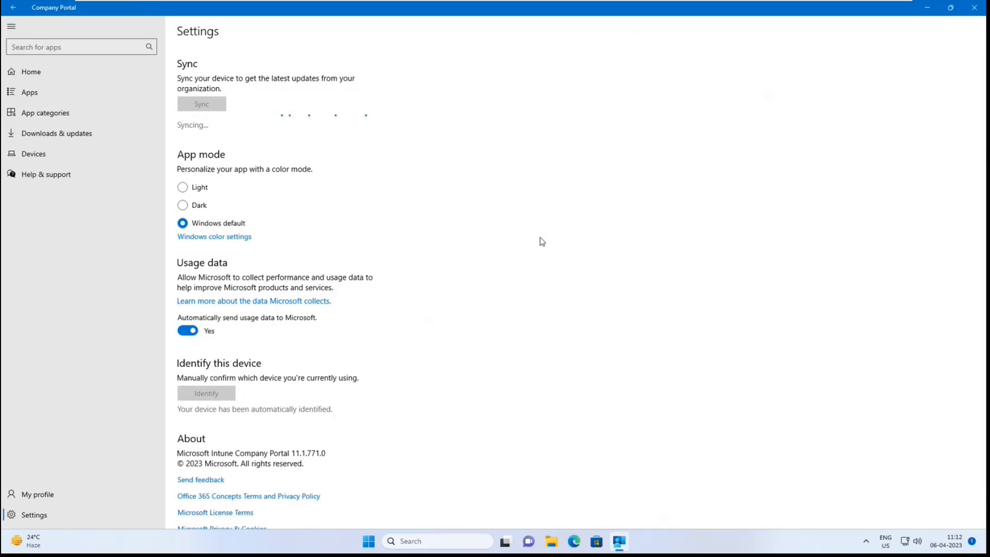
key(super+r)
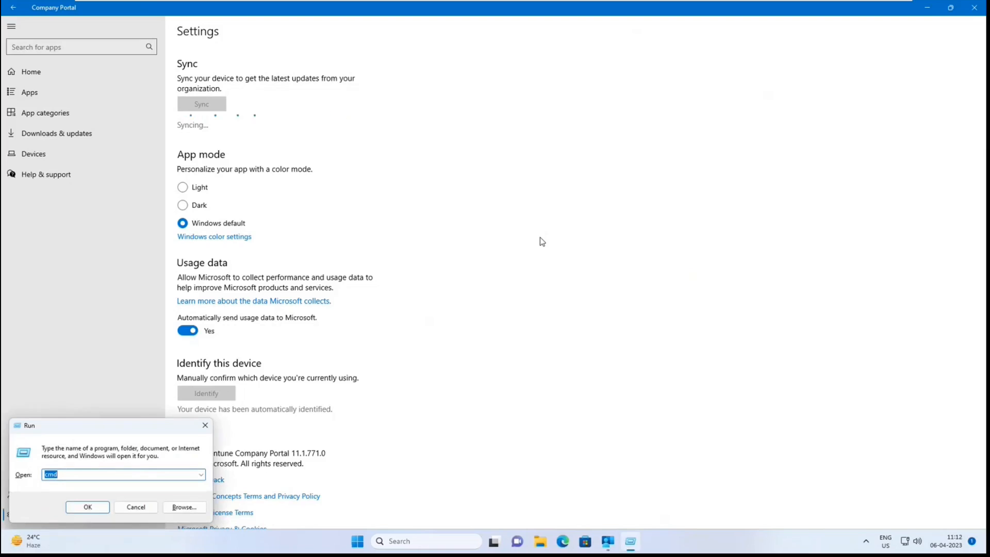
key(Escape)
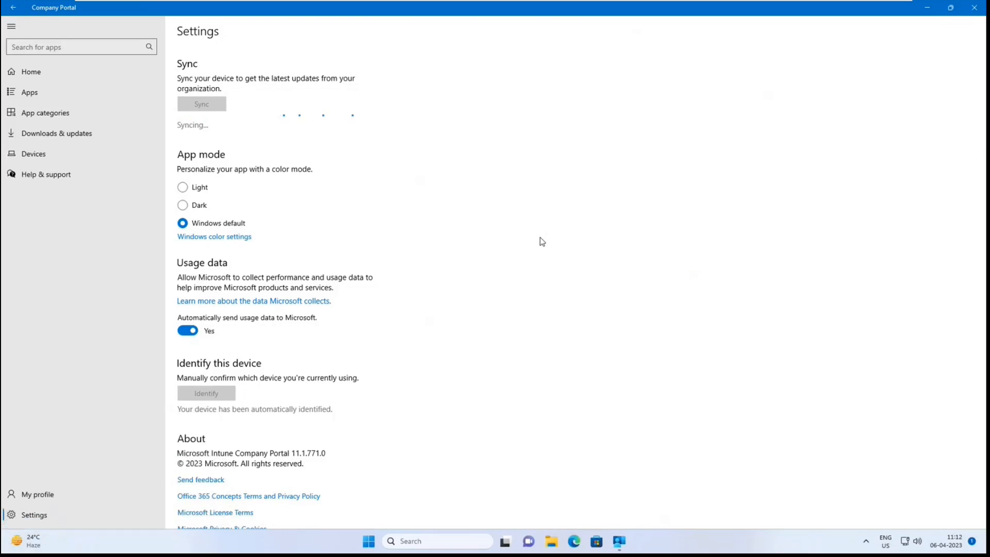
text(hostname)
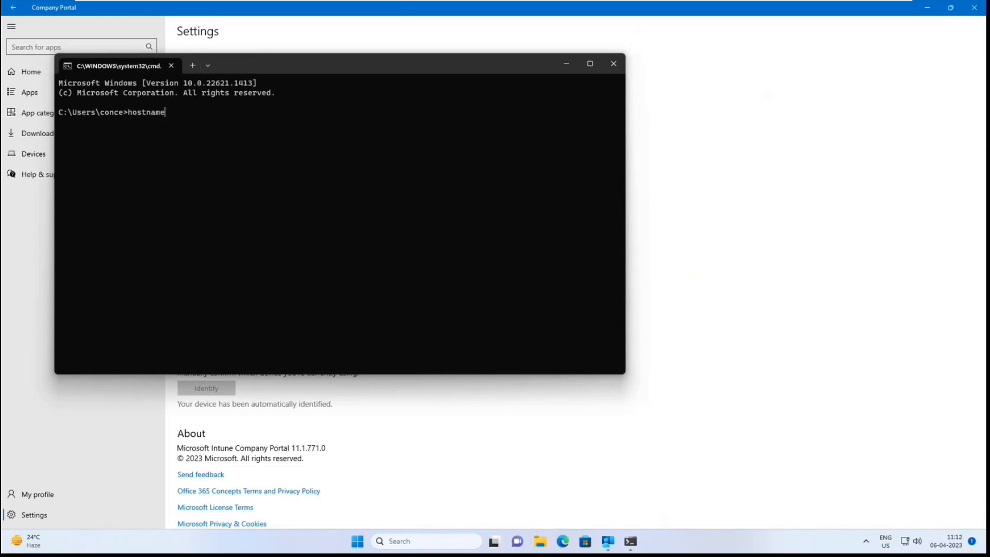
key(Return)
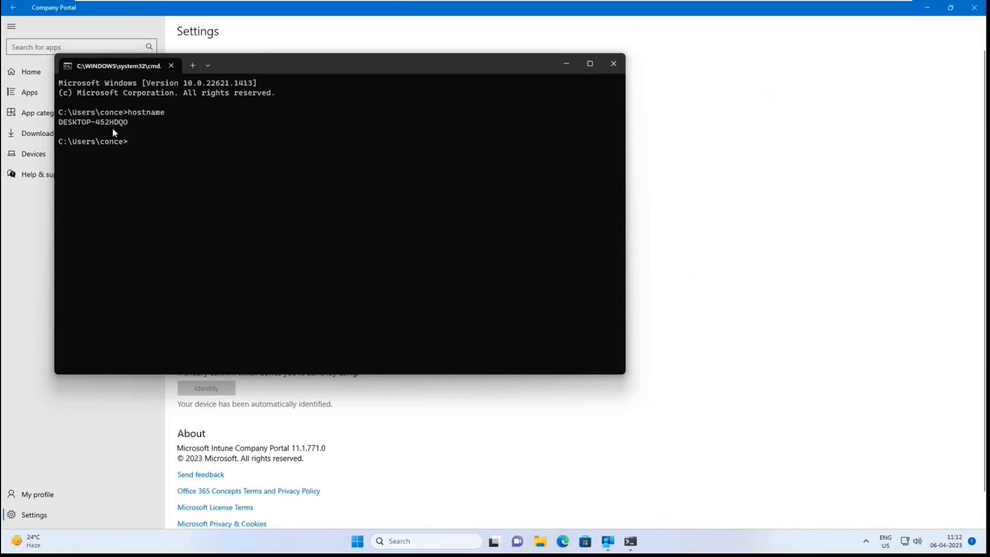
click(614, 64)
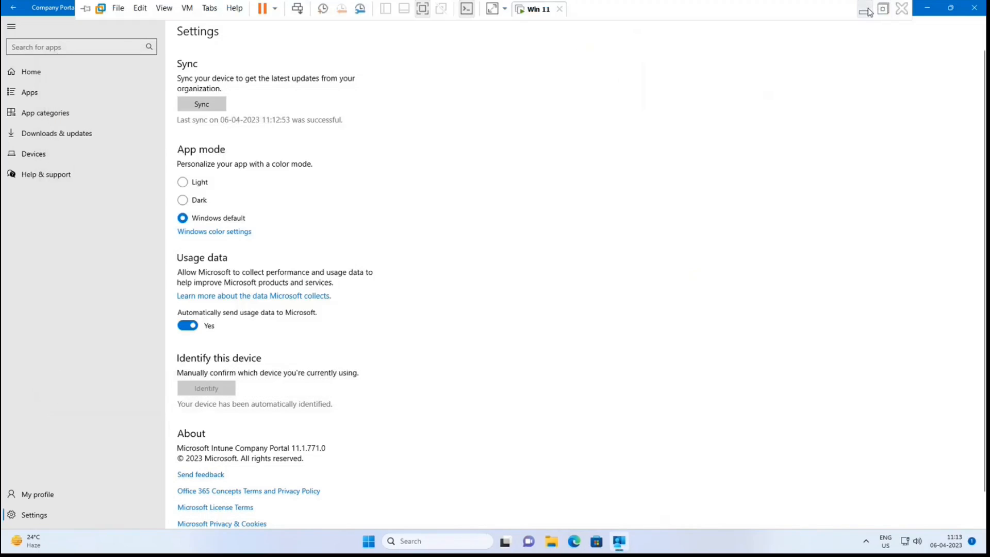
Switch back to the Intune admin center, open the Windows device DESKTOP-452HDQO, and sync it.
click(864, 10)
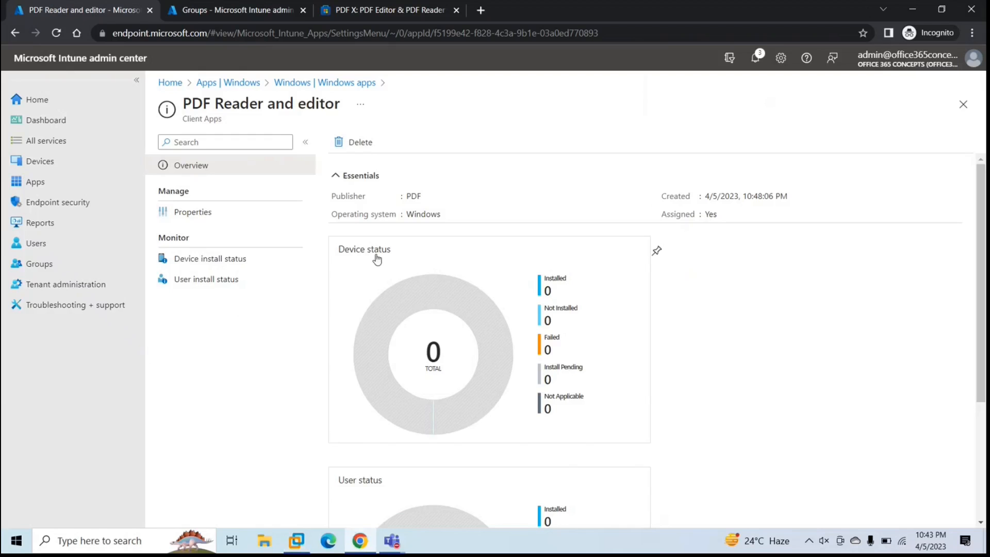
click(55, 165)
click(186, 252)
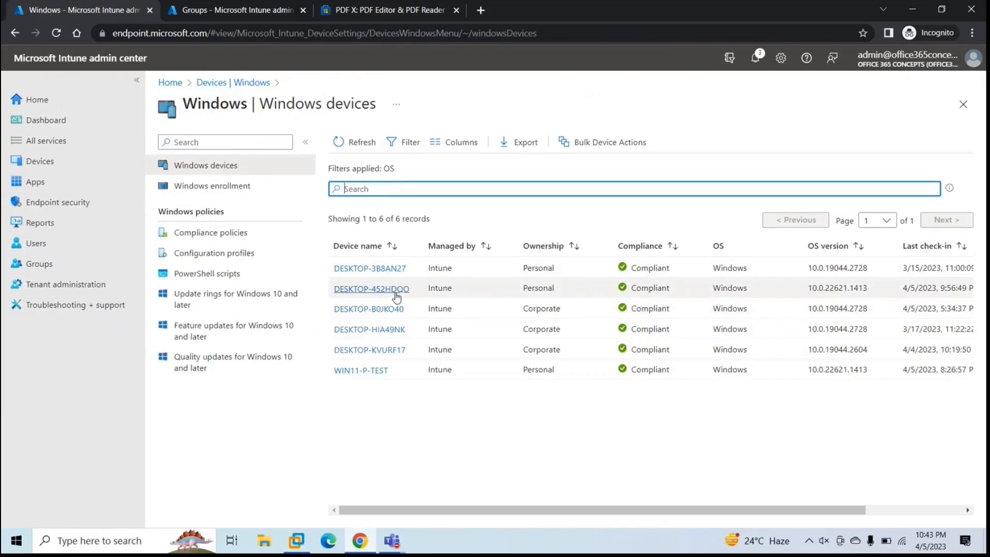
click(395, 290)
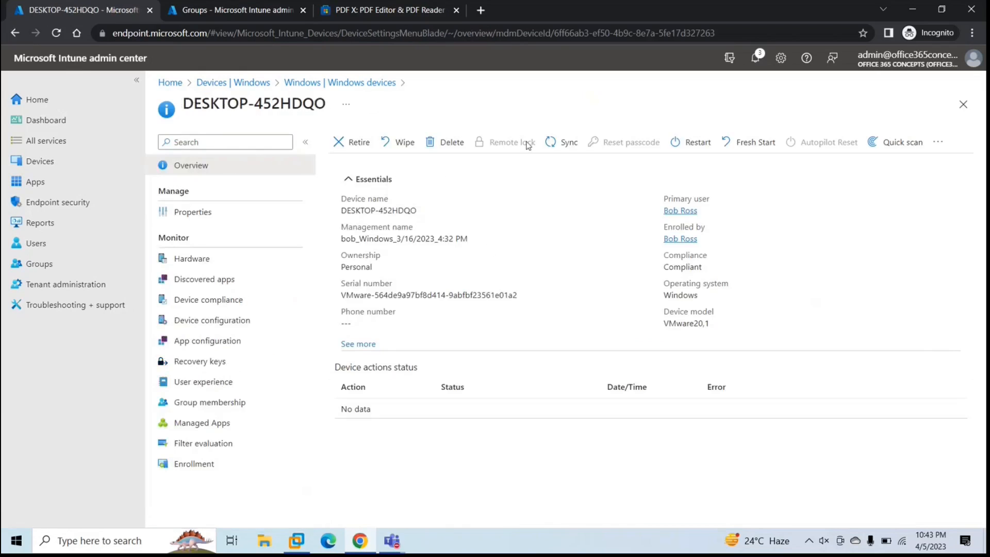
click(558, 145)
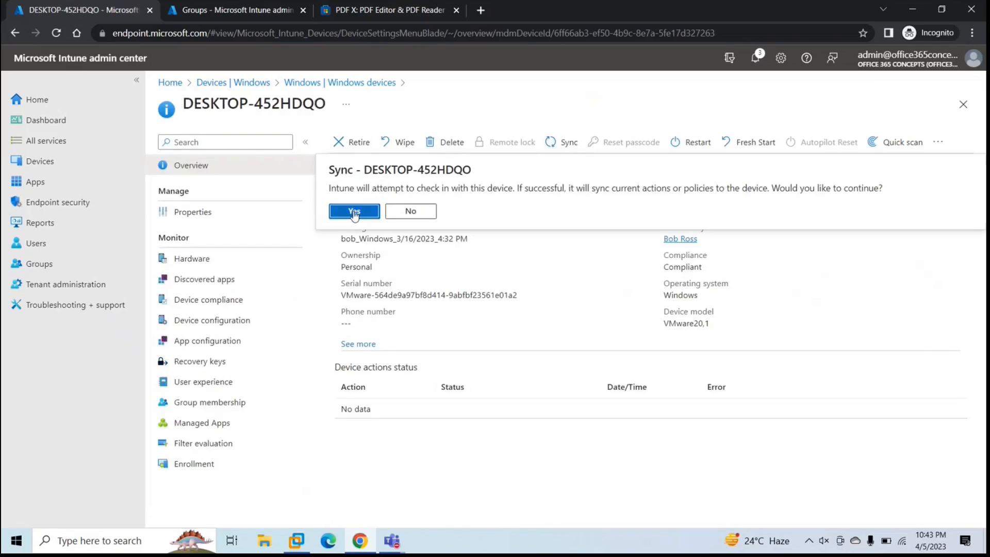
click(353, 211)
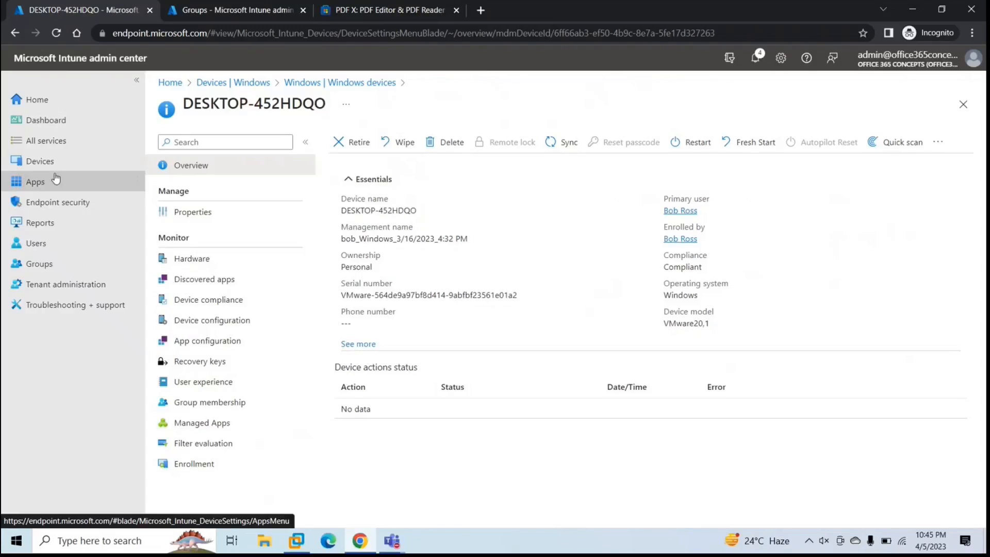
Open the Windows apps list and view the overview of the PDF Reader and editor app.
click(35, 184)
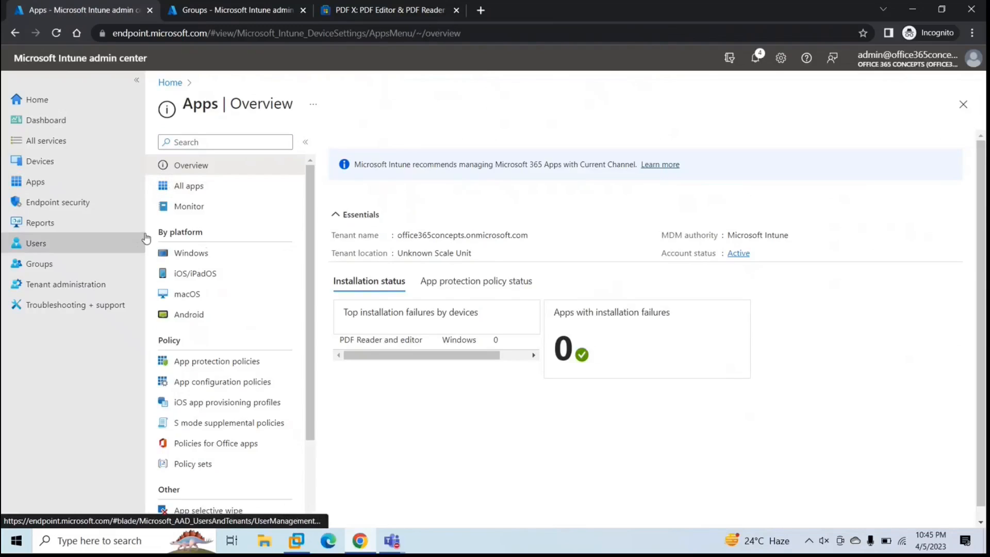
click(191, 253)
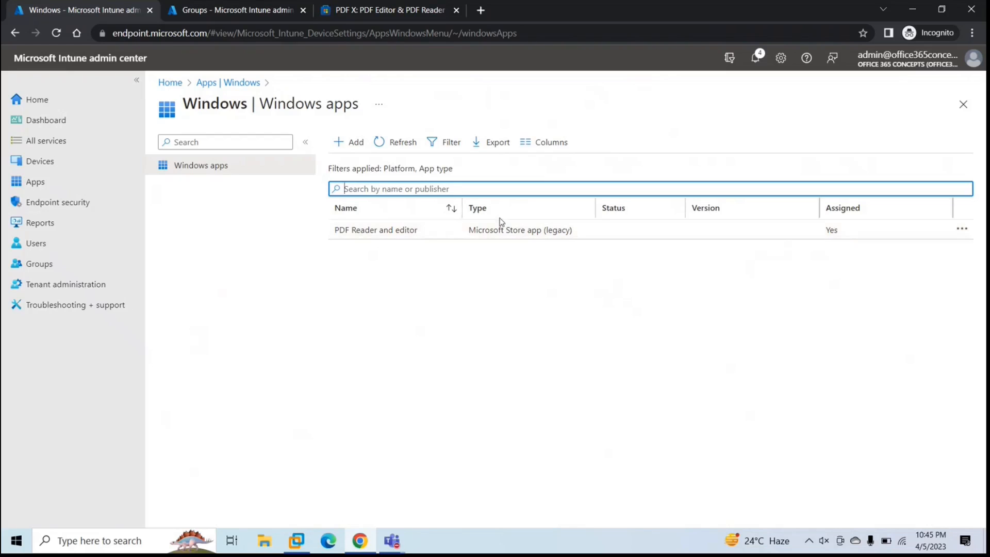
click(395, 231)
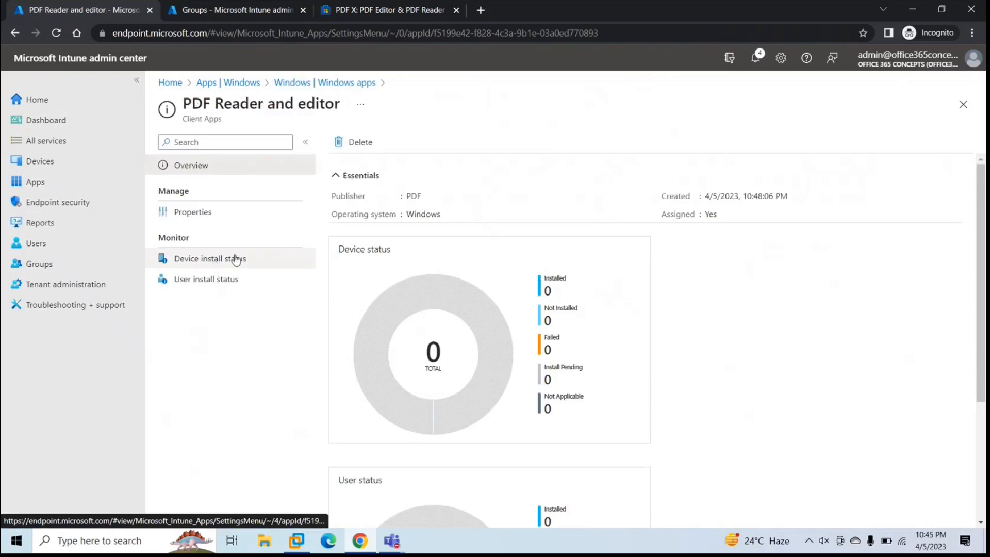
Return to the Windows apps list and start adding an app of type Microsoft Store app (new).
click(54, 183)
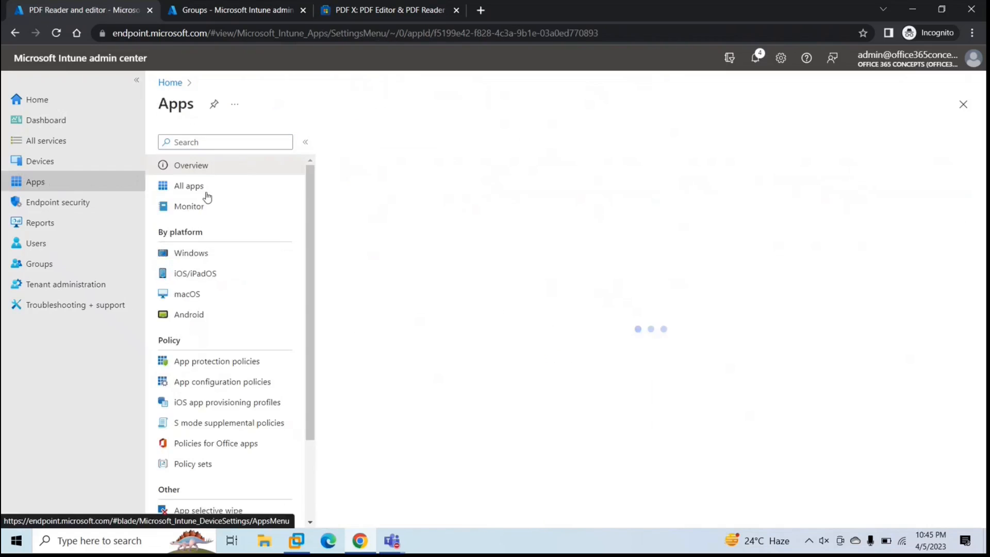
click(197, 255)
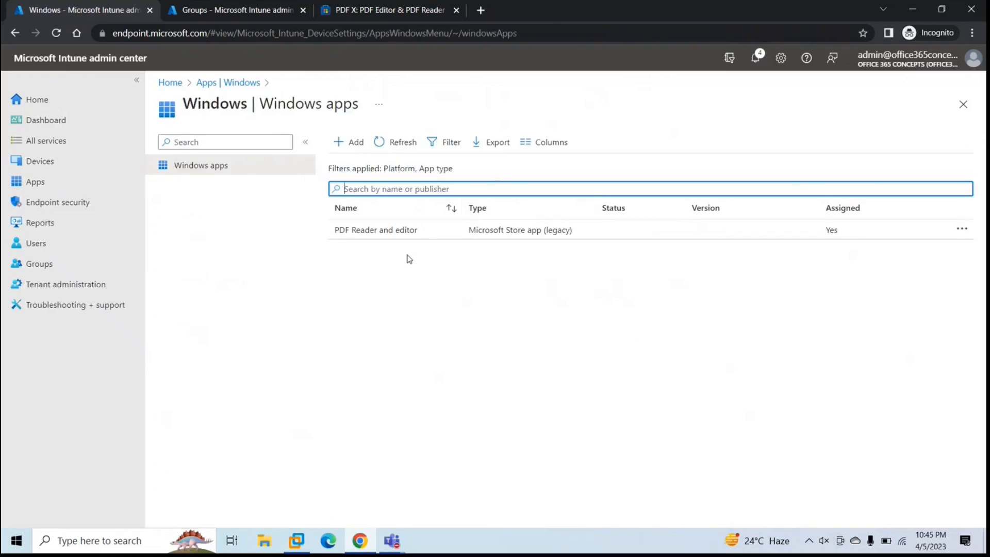
click(351, 142)
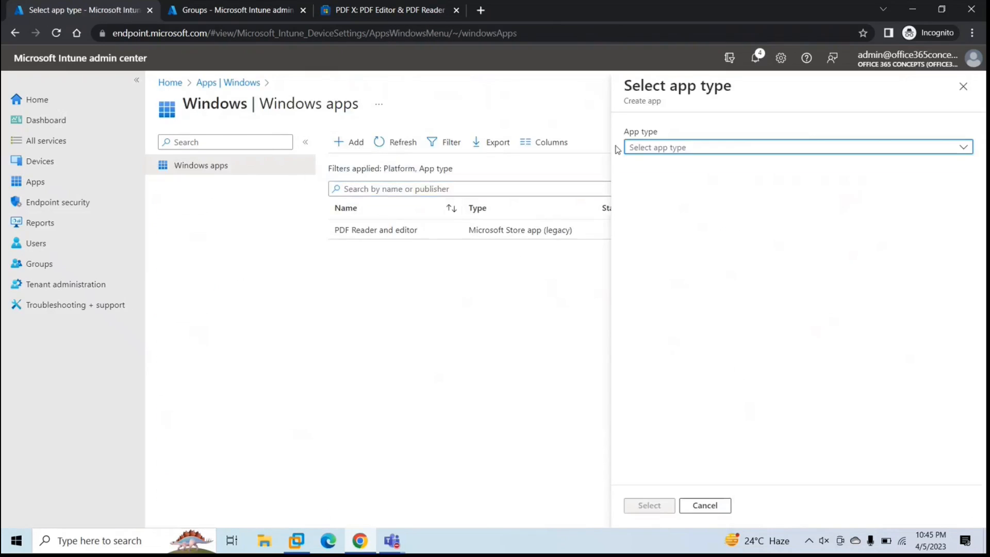
click(699, 150)
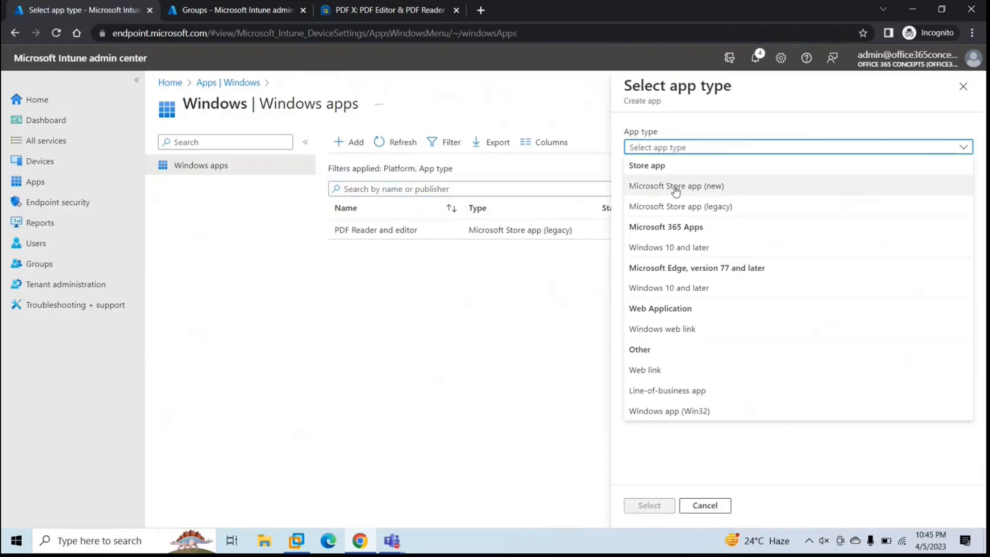
click(740, 186)
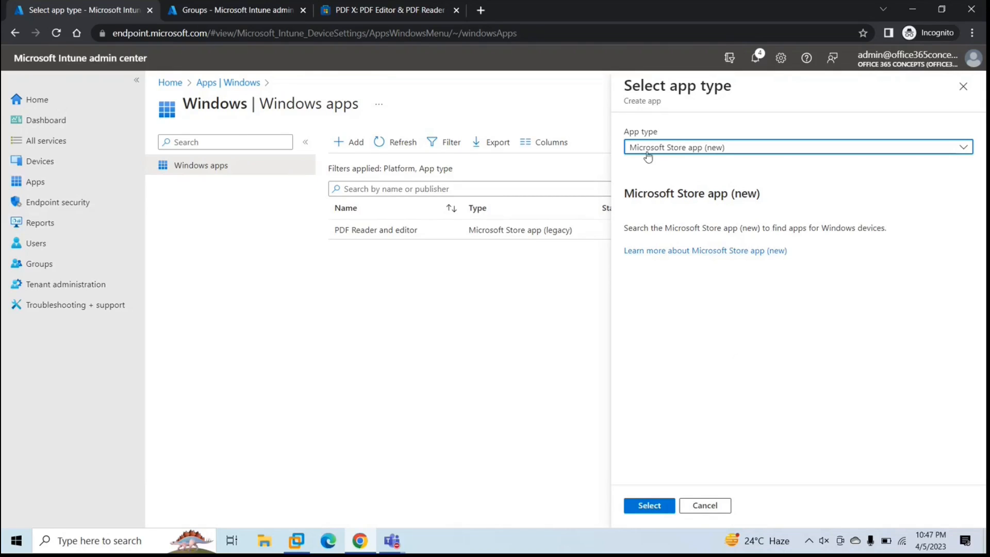
click(651, 507)
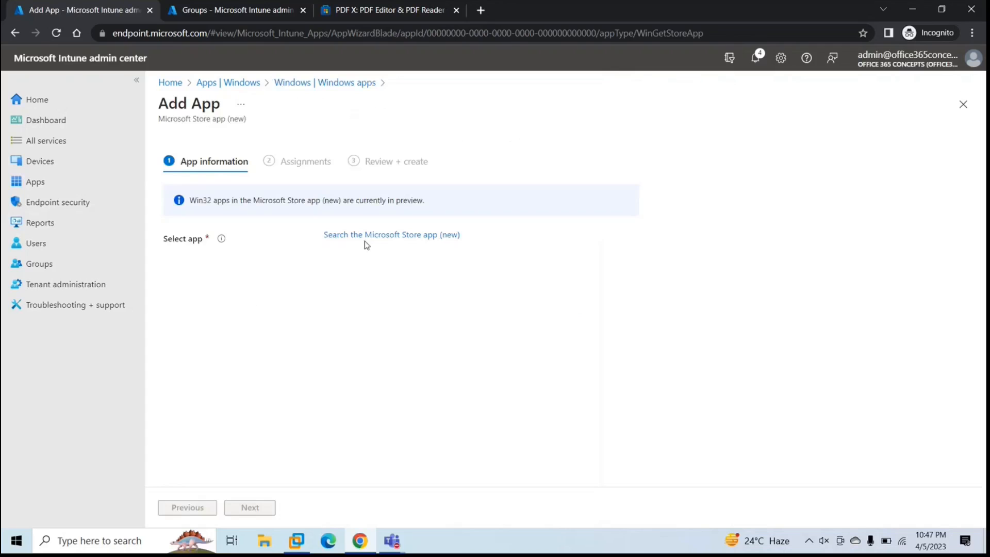
Open the Microsoft Store app (new) search and look up "teams", "zoom" and "pdf" one after another.
click(394, 241)
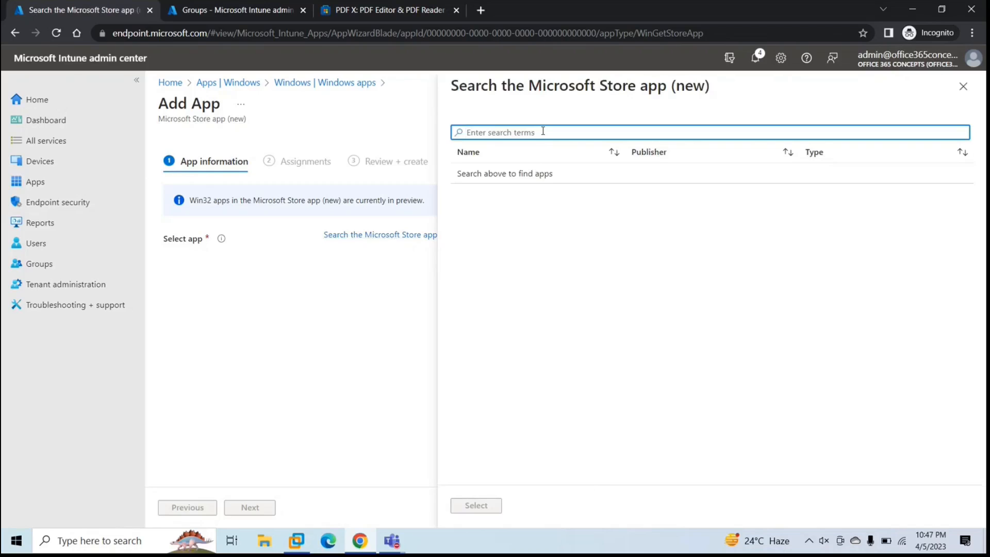
text(teams)
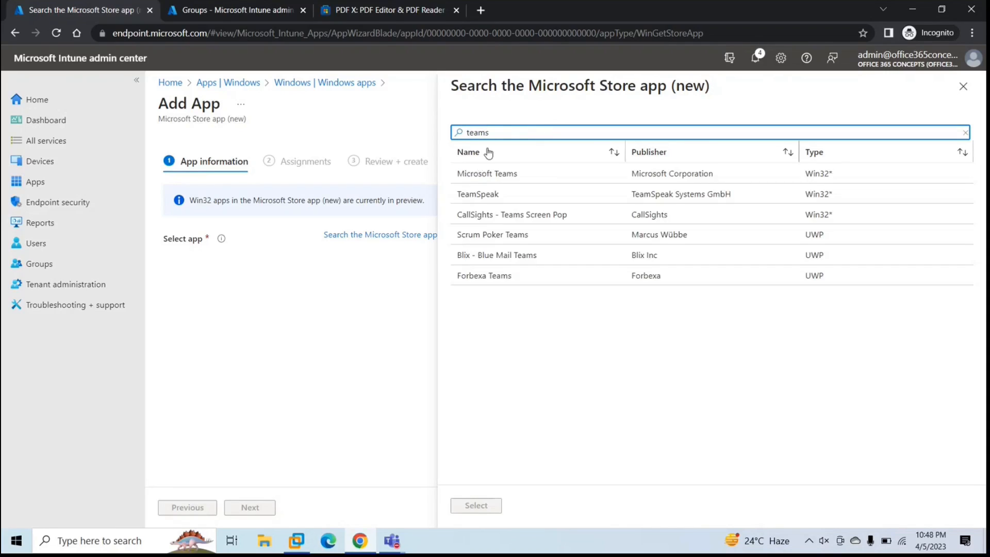
key(BackSpace)
key(BackSpace)
key(BackSpace)
key(BackSpace)
key(BackSpace)
text(zoom)
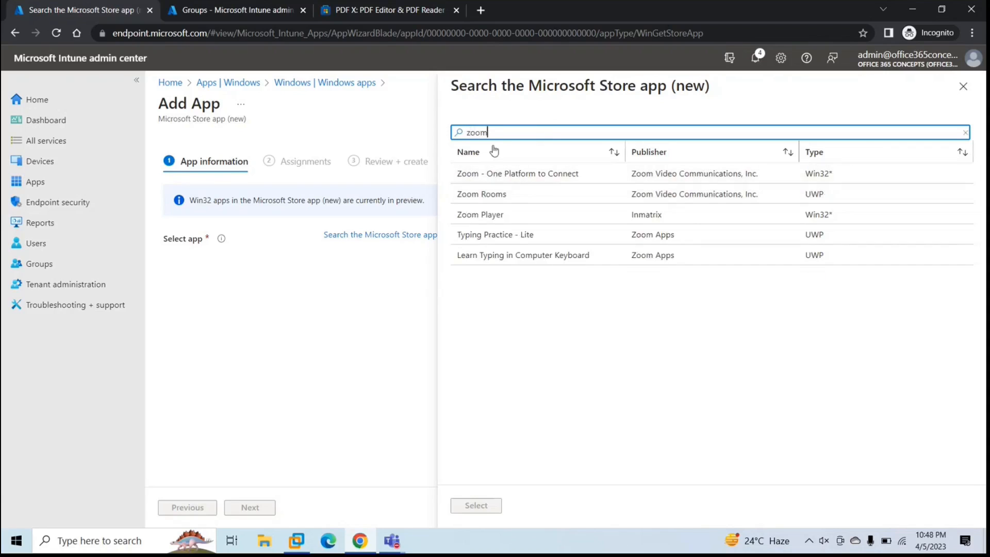
key(BackSpace)
key(BackSpace)
key(BackSpace)
key(BackSpace)
text(pdf)
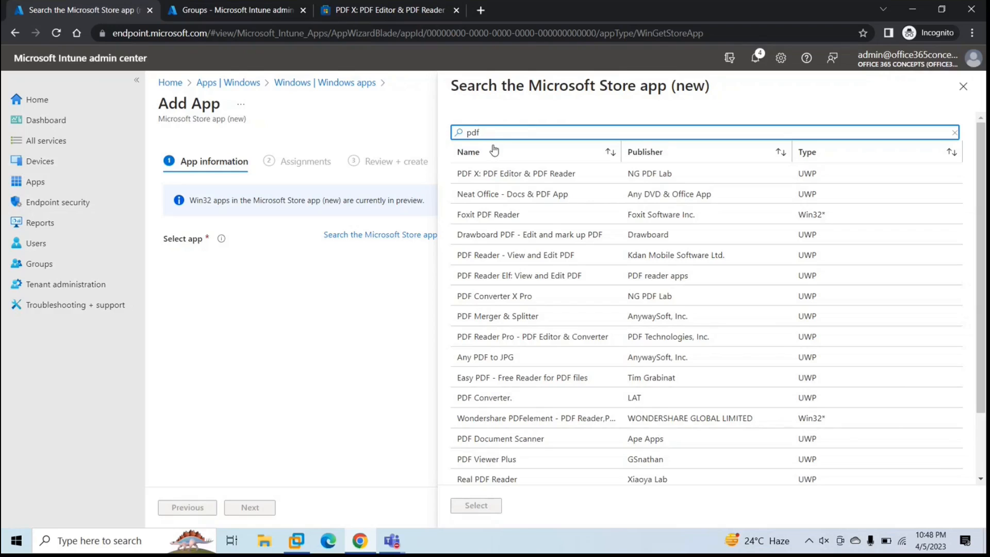
Search the store for "adobe express" and select Adobe Express as the app to add.
key(BackSpace)
key(BackSpace)
key(BackSpace)
text(adobe express)
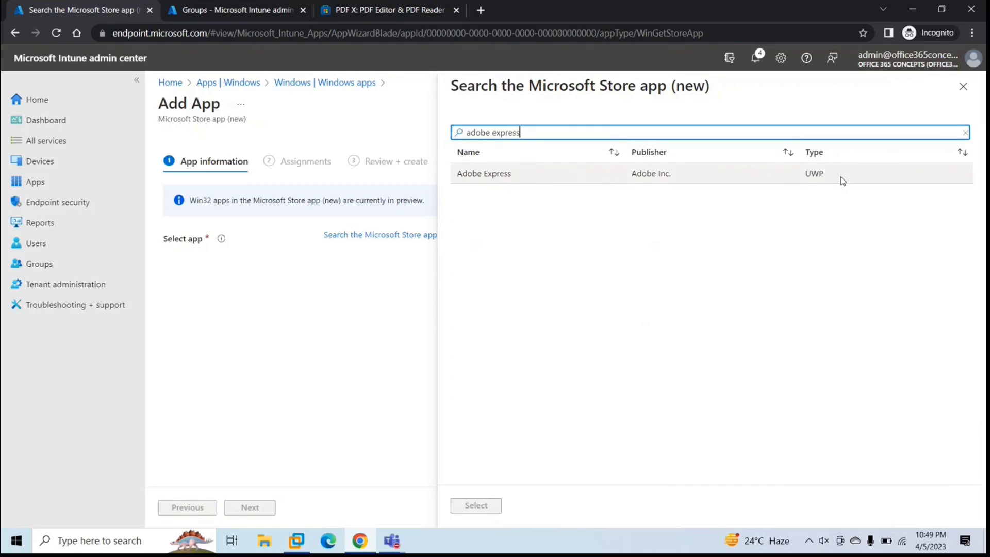
click(492, 177)
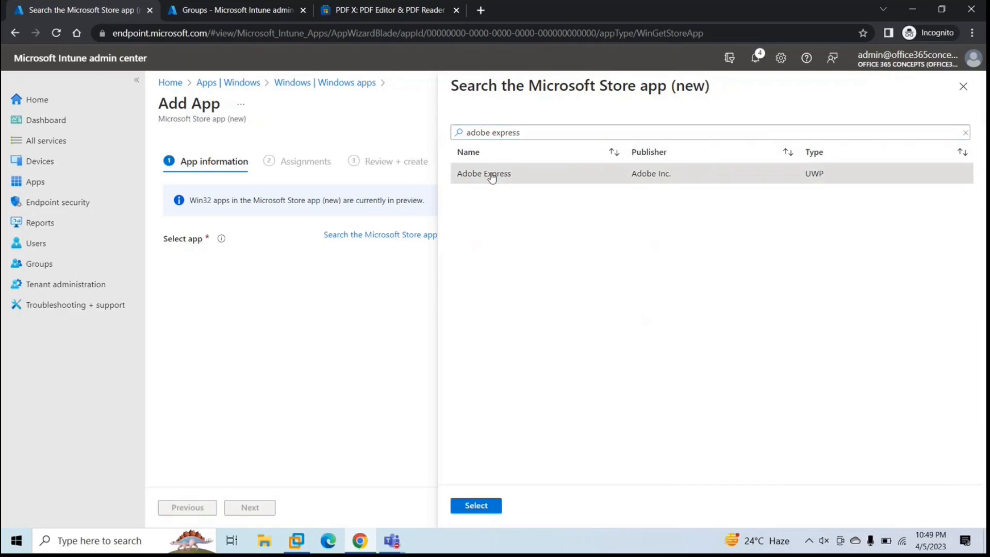
click(477, 507)
Look through the Adobe Express app information and switch its install behavior to System and back to User.
scroll(287, 276, down, 2)
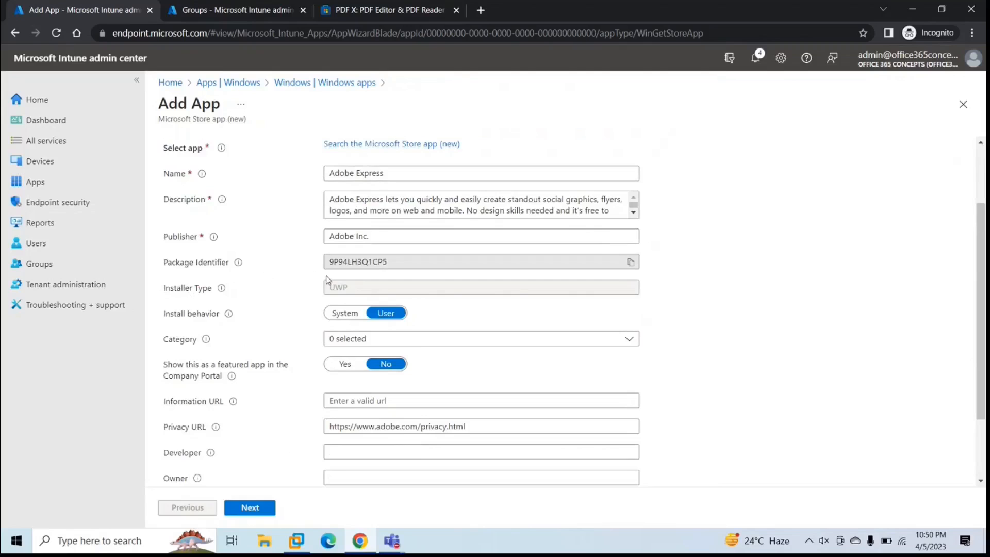
scroll(220, 257, down, 2)
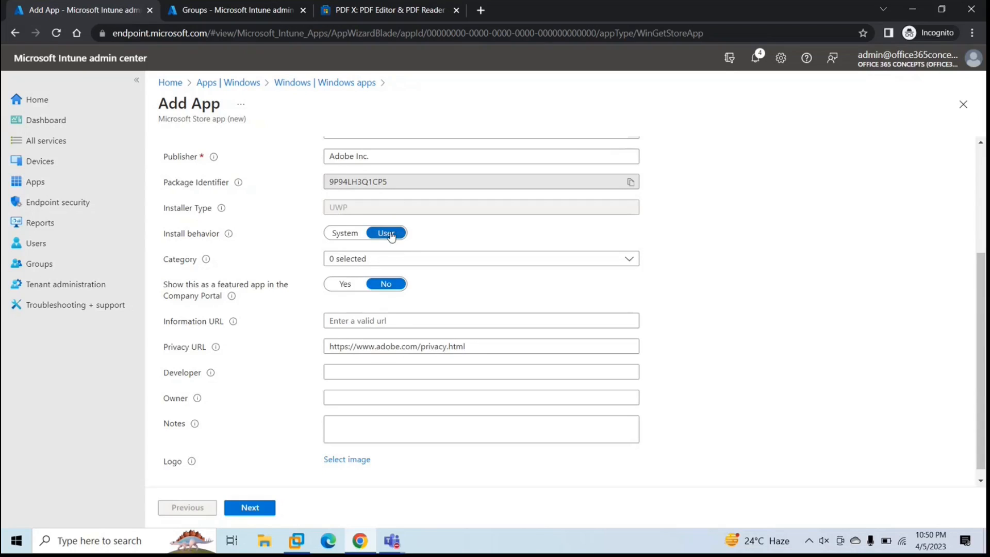
click(345, 233)
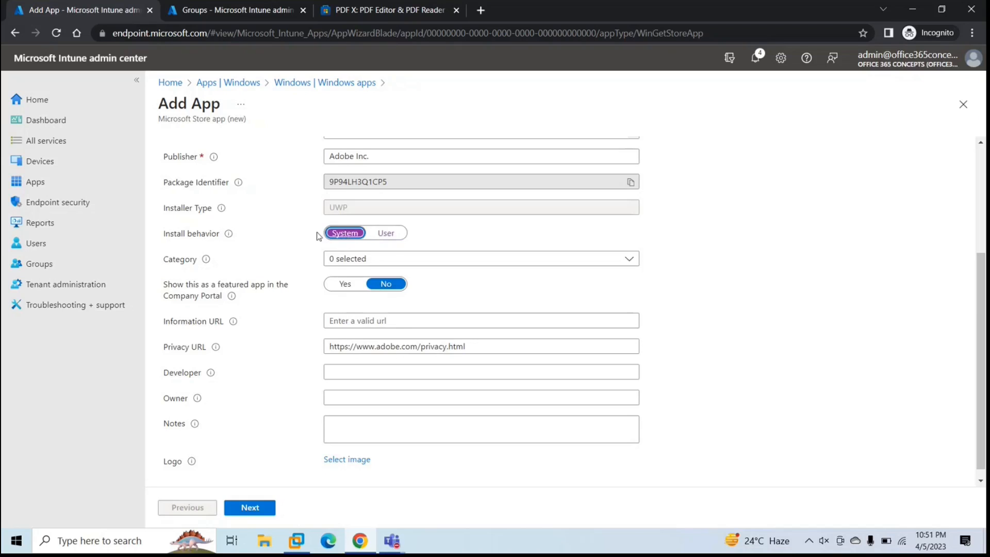
click(391, 234)
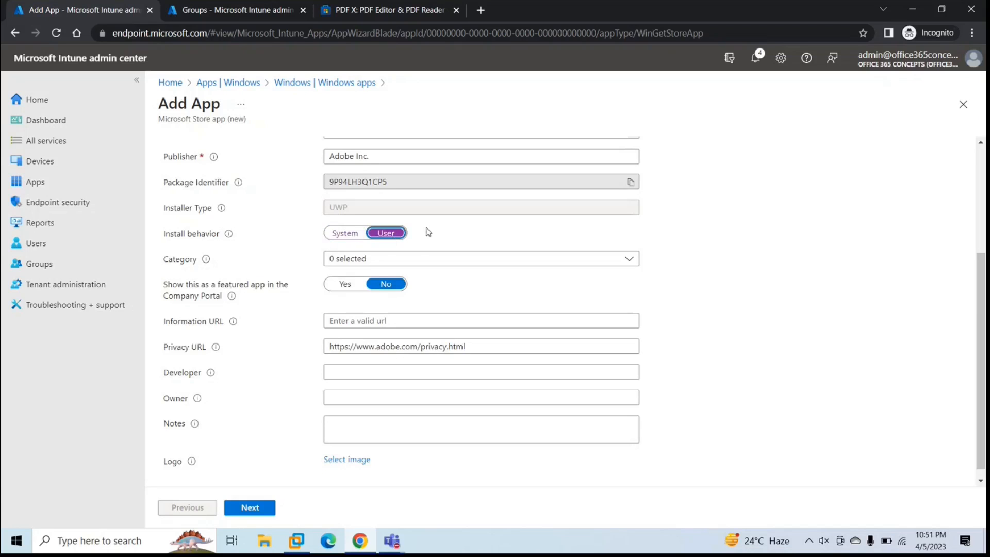
Set the Adobe Express category to Productivity only and proceed to the assignments.
click(356, 260)
click(359, 296)
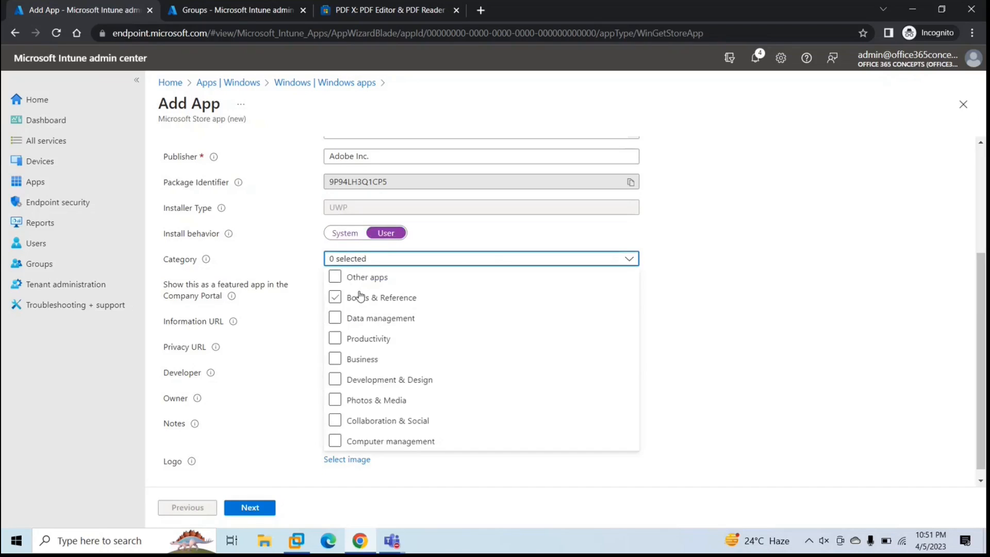
click(335, 339)
click(335, 358)
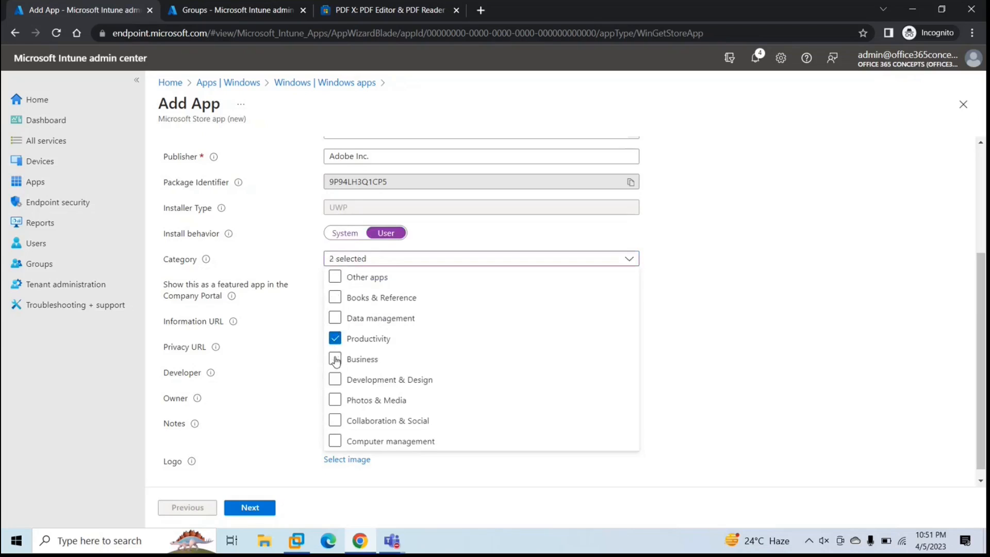
click(336, 359)
click(668, 260)
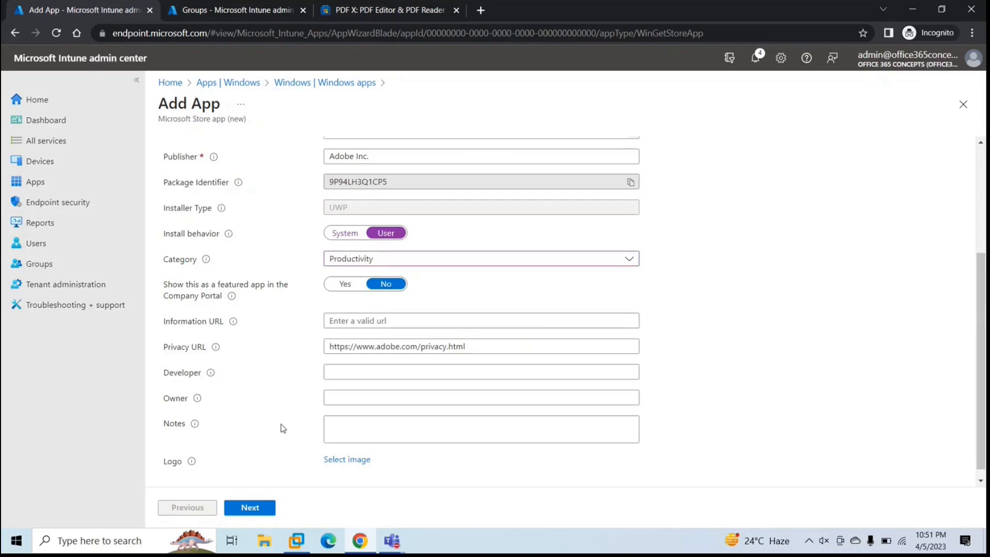
scroll(283, 407, down, 1)
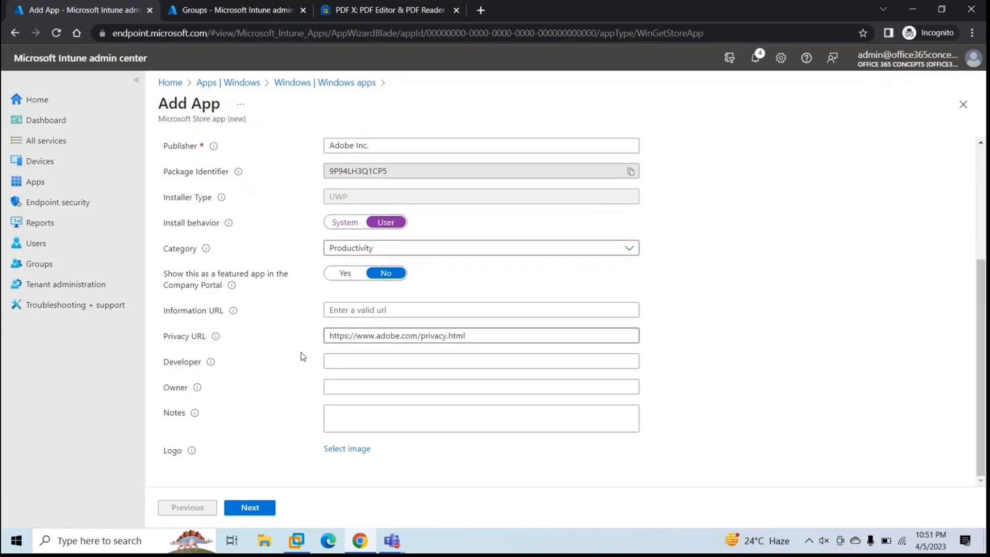
click(250, 507)
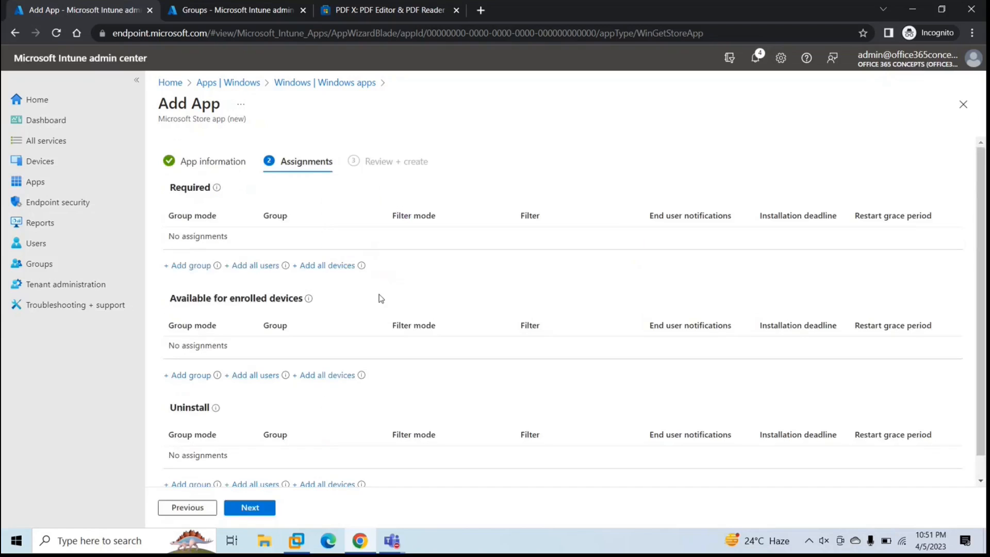
Assign Adobe Express to the group Apps from Microsoft Store as available for enrolled devices.
scroll(392, 313, down, 1)
scroll(394, 313, up, 1)
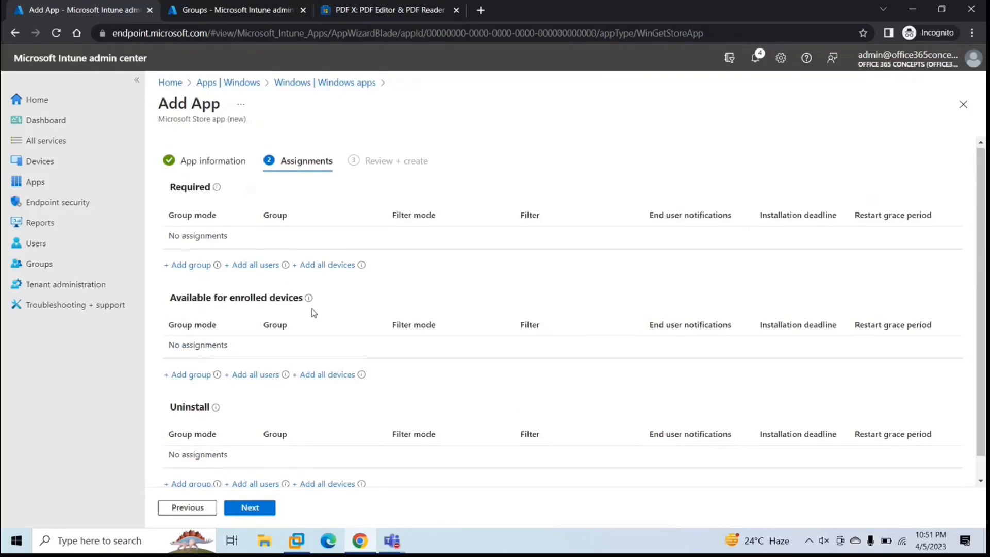
scroll(312, 313, down, 1)
scroll(350, 374, up, 1)
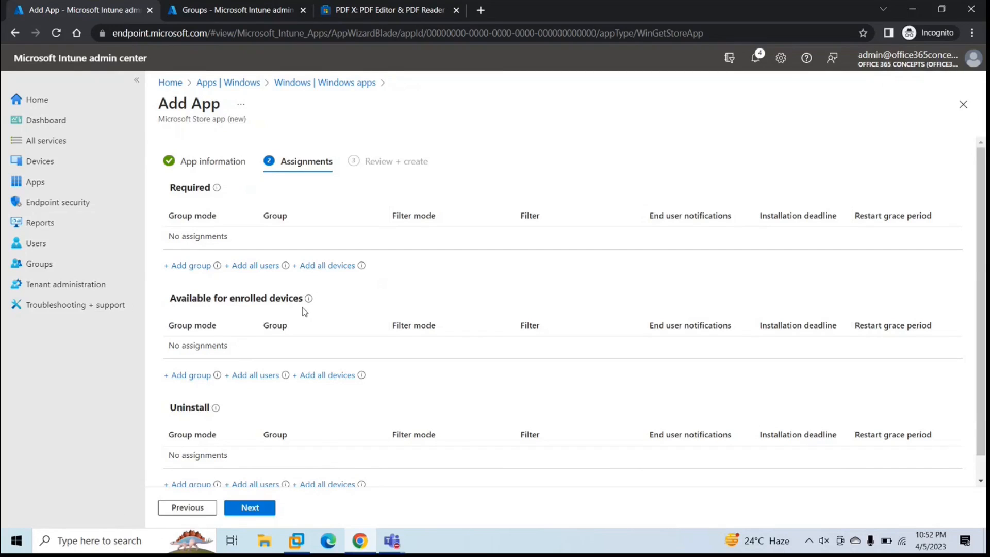
click(191, 375)
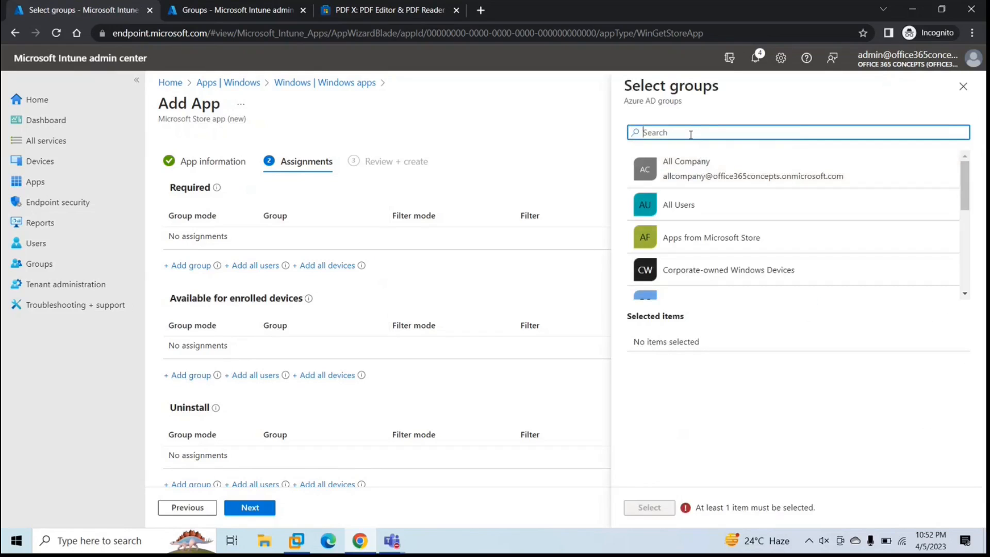
click(716, 237)
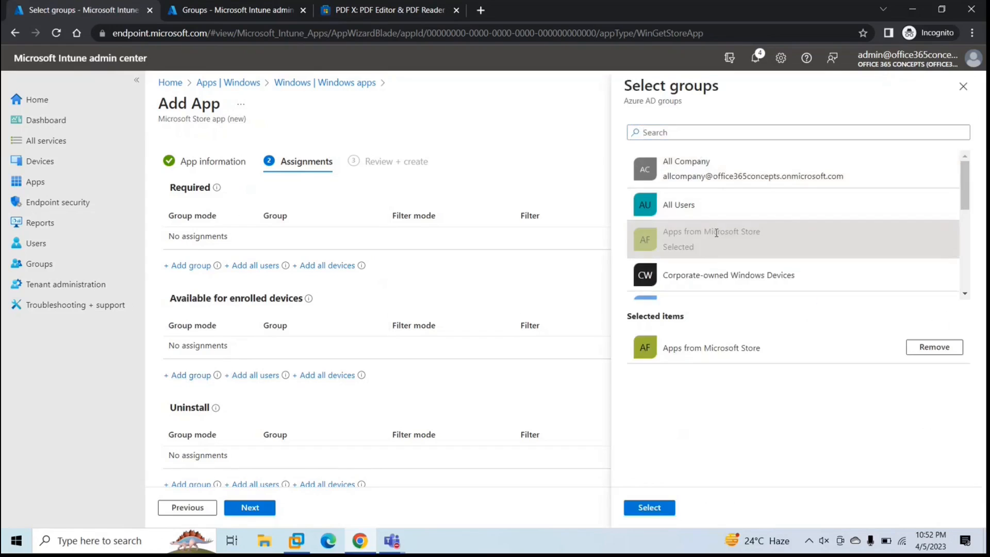
click(647, 508)
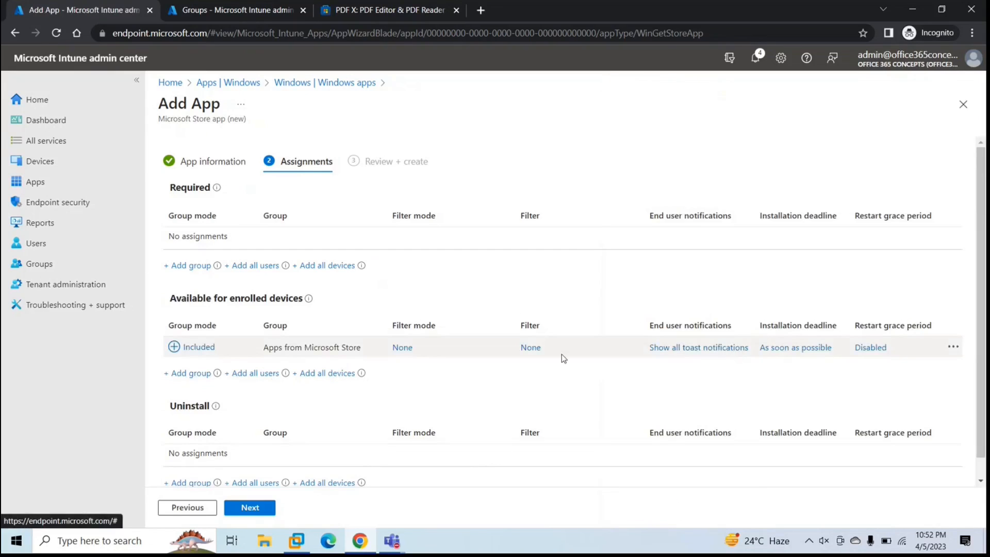
Proceed to the summary, review the Adobe Express settings and assignments, and create the app.
scroll(562, 357, down, 1)
click(244, 509)
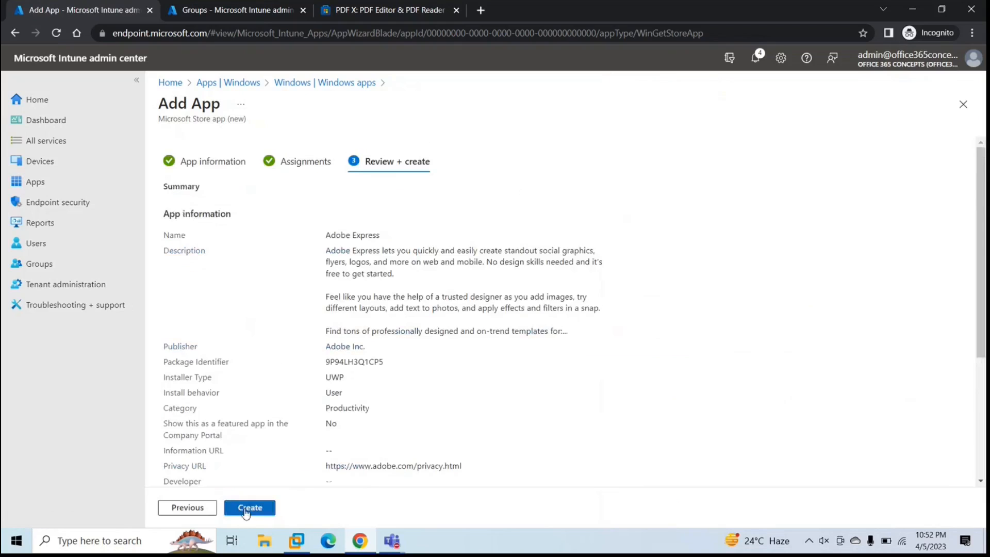
scroll(287, 370, down, 4)
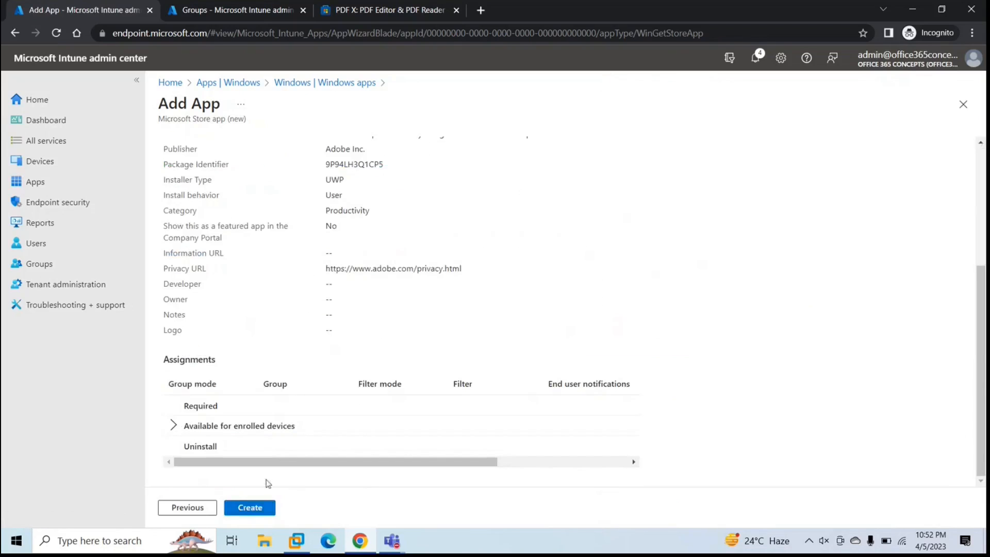
click(256, 509)
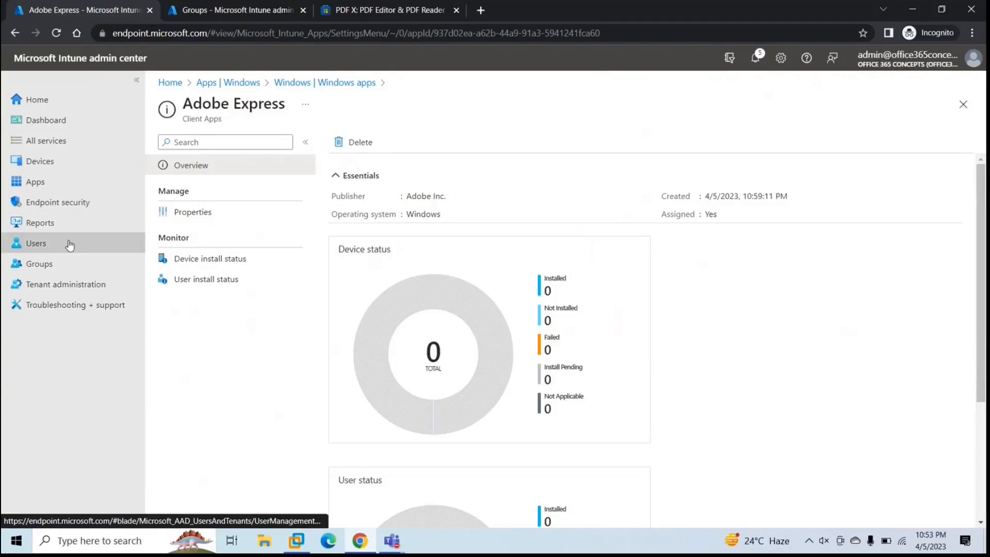
Start a sync of the Windows device DESKTOP-452HDQO from Intune, and another from the Company Portal settings on that device.
click(39, 168)
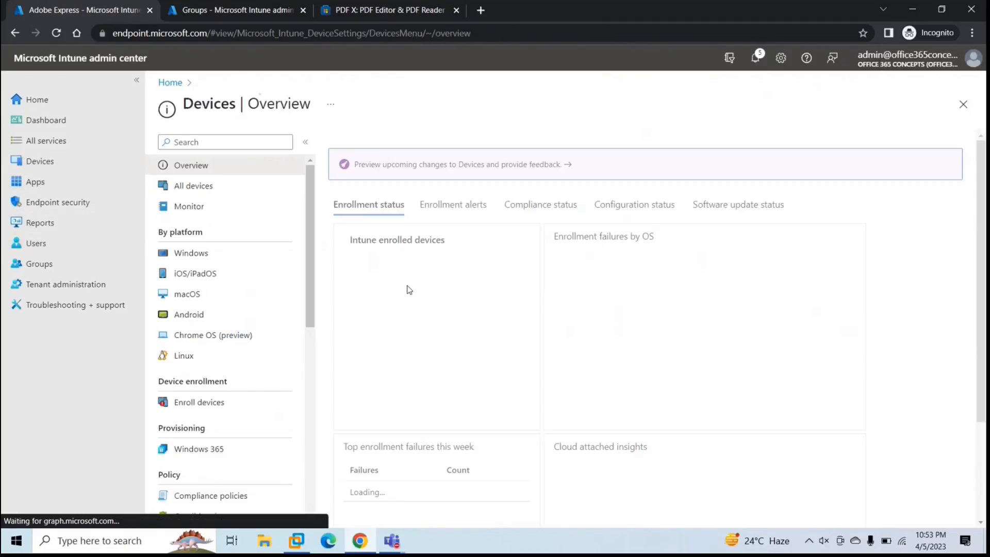
click(200, 253)
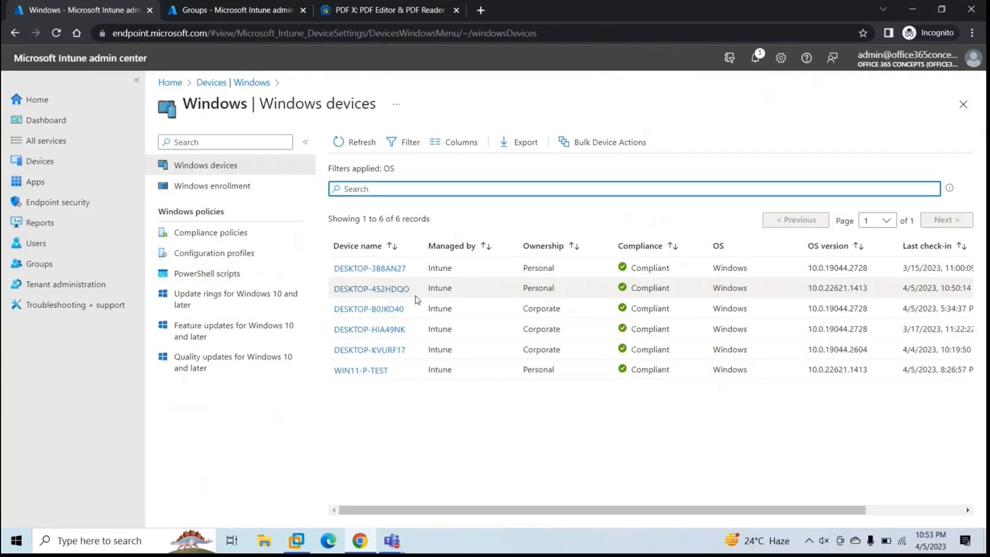
click(384, 289)
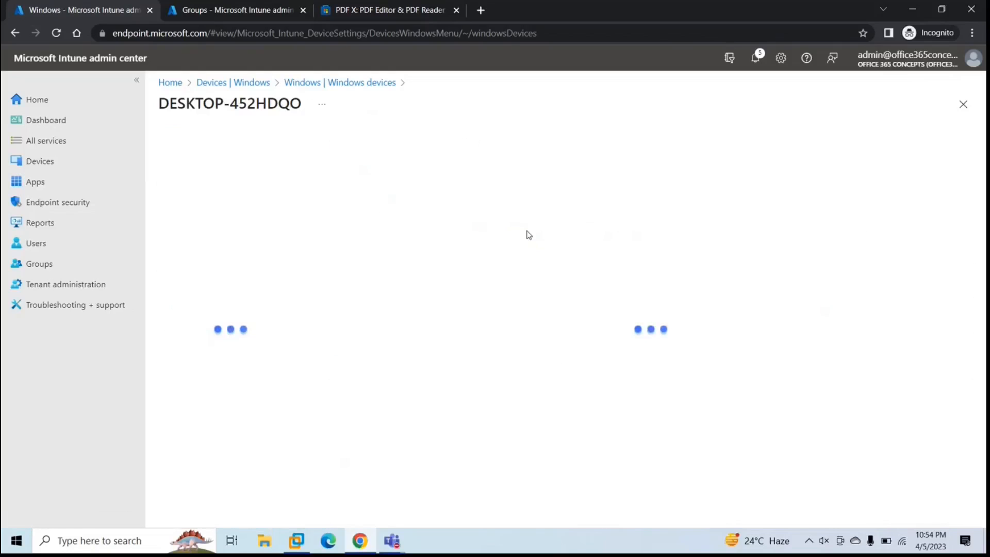
click(552, 145)
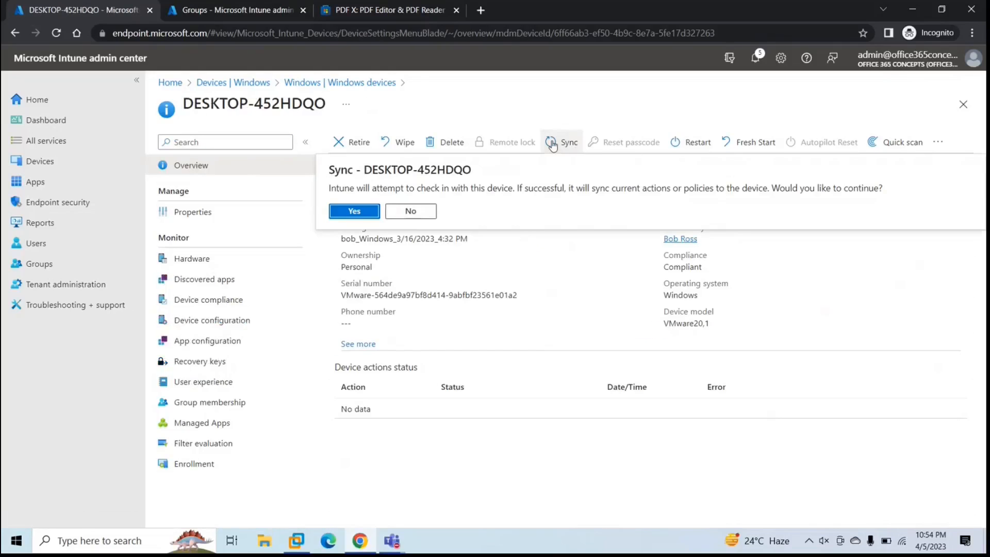
click(355, 212)
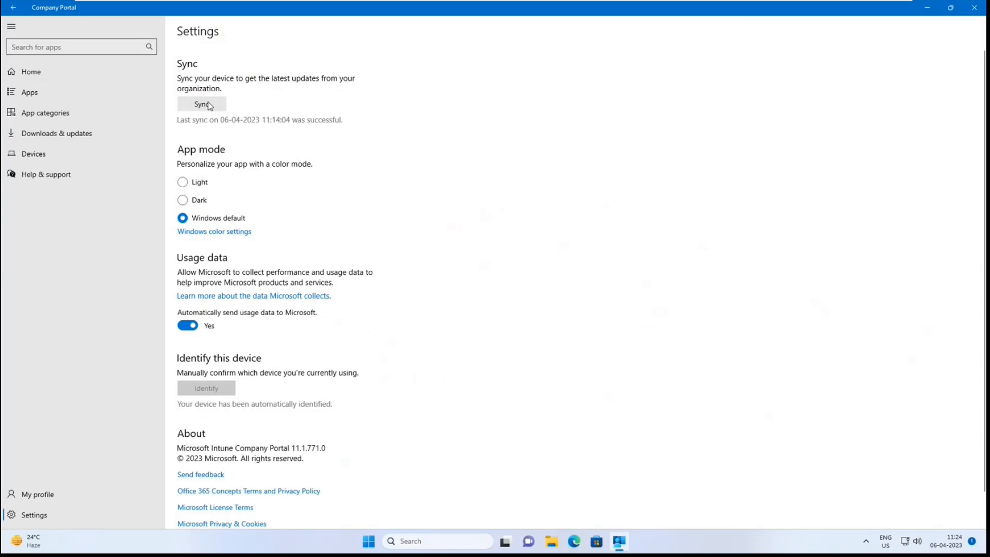
click(206, 102)
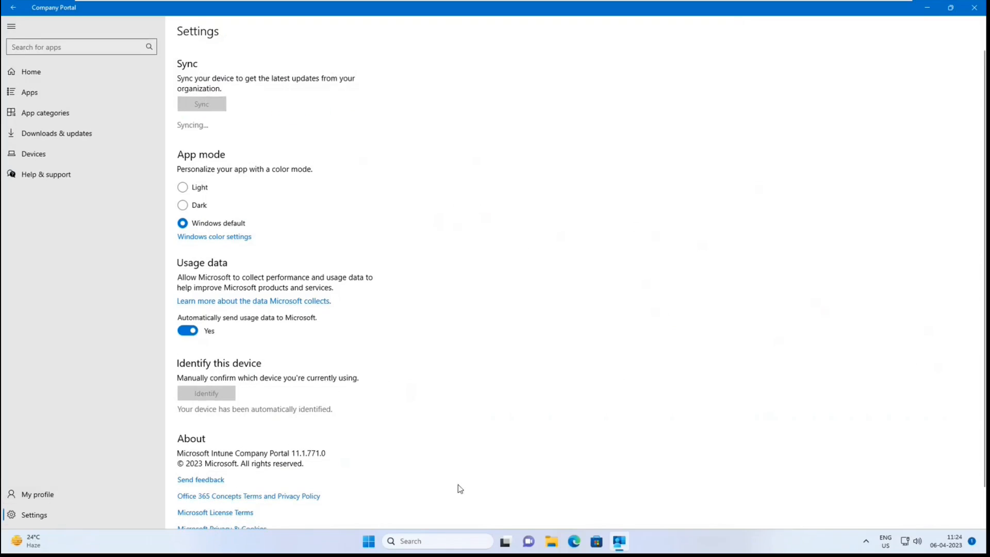
Sync the device through the connected work or school account's management info in Windows Settings, and minimize Settings.
click(369, 541)
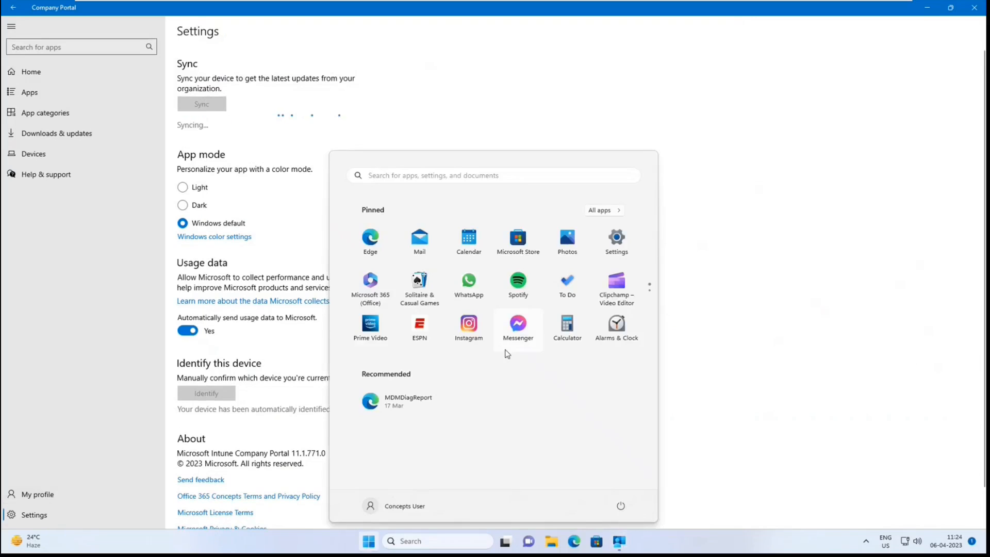
click(618, 237)
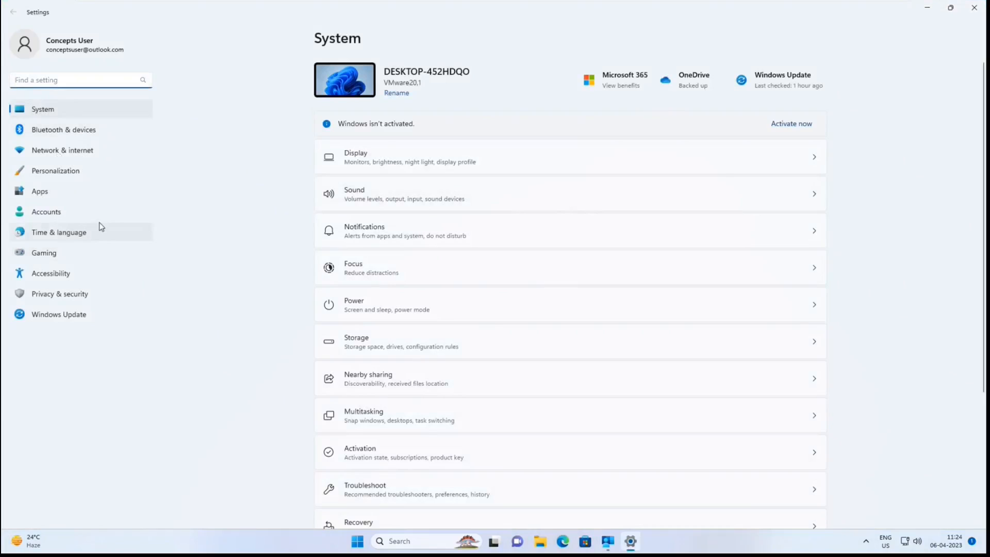
click(53, 219)
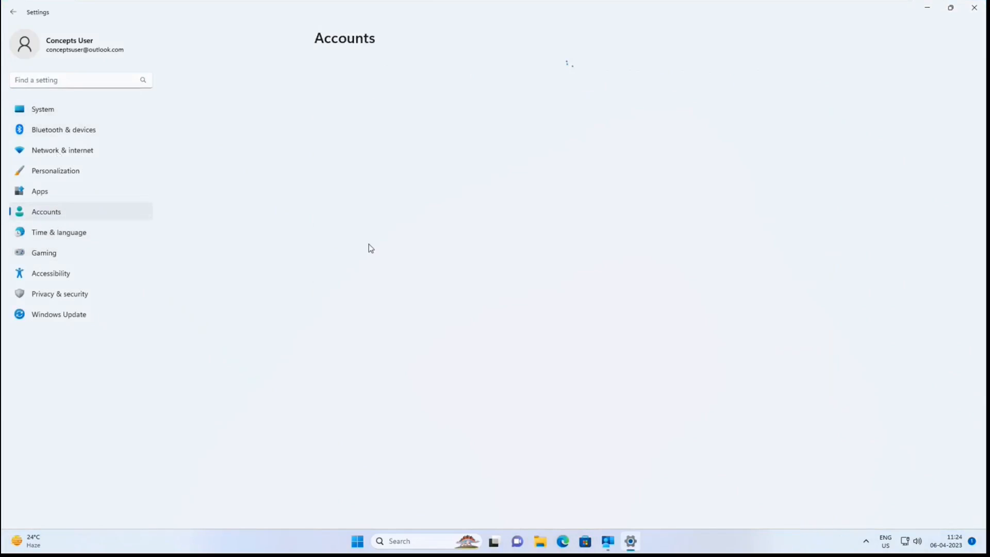
scroll(442, 289, down, 4)
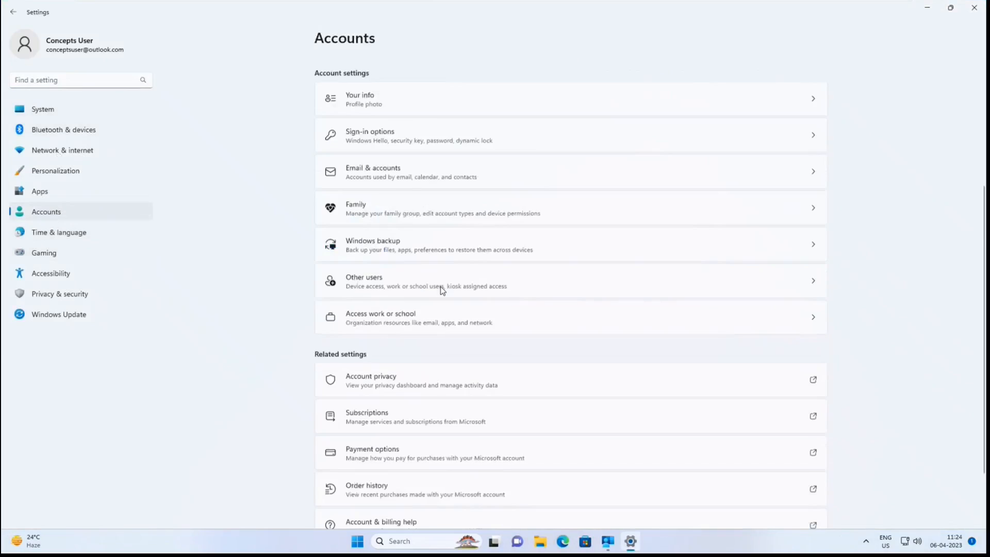
scroll(440, 286, down, 1)
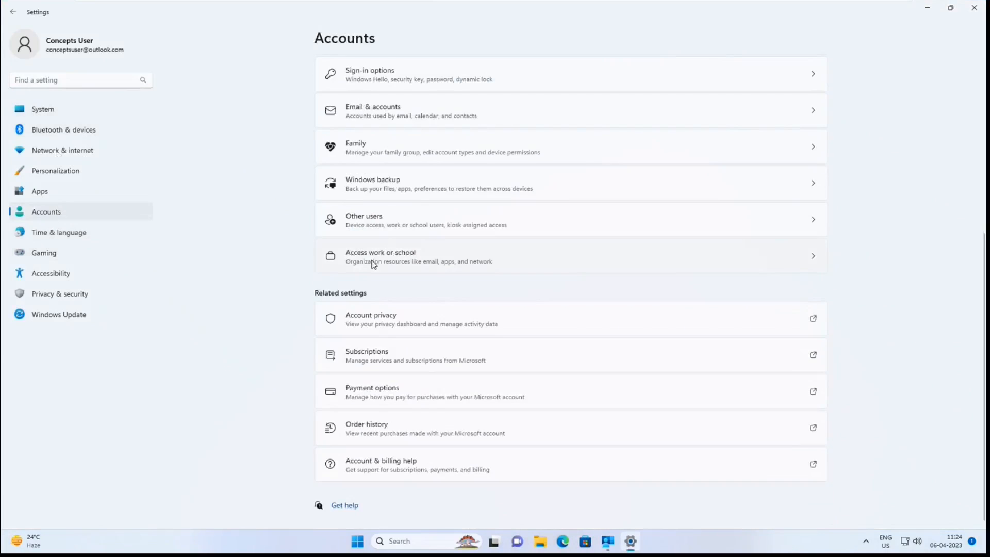
click(374, 264)
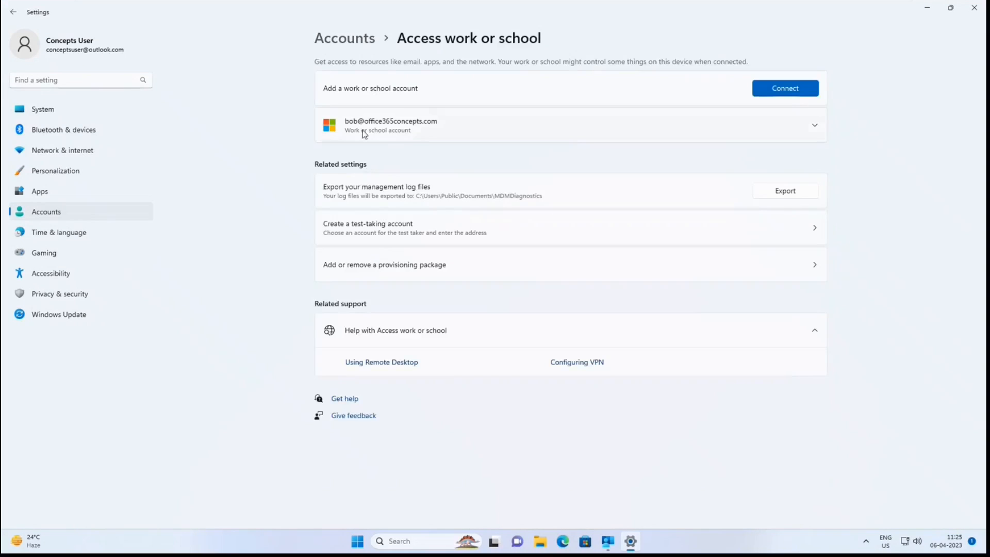
click(363, 129)
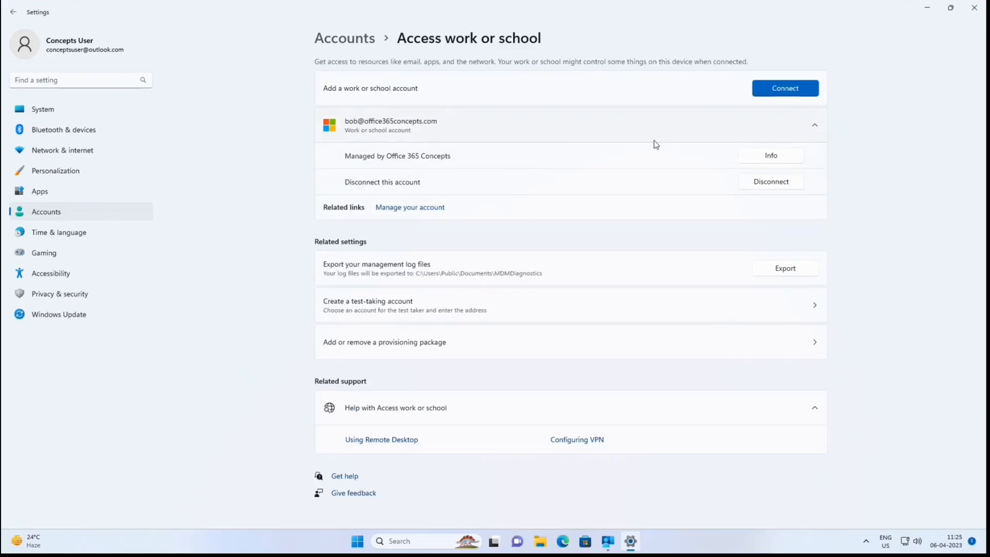
click(759, 156)
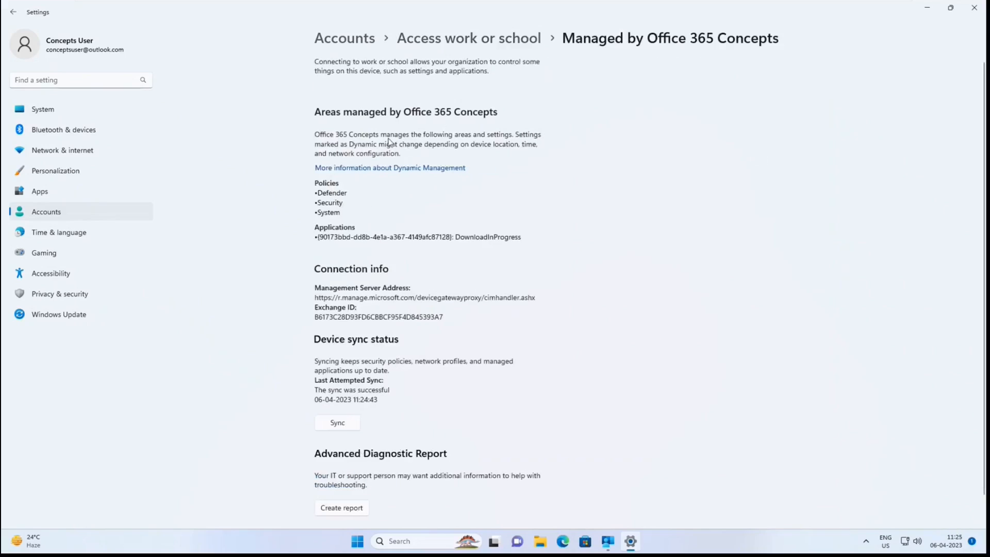
click(338, 423)
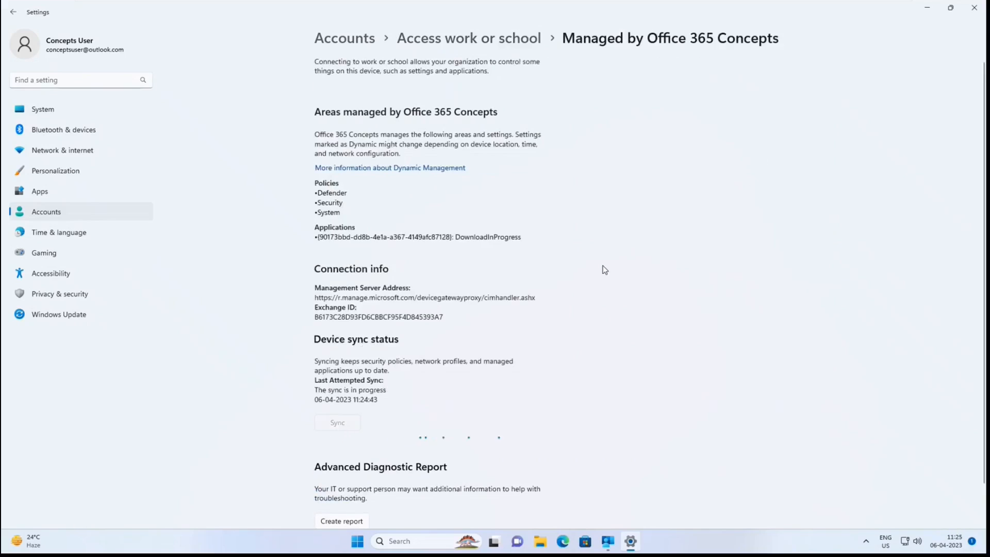
click(927, 7)
Examine the details pages of PDF Reader and editor and Adobe Express in Company Portal's apps, comparing their install options.
click(85, 94)
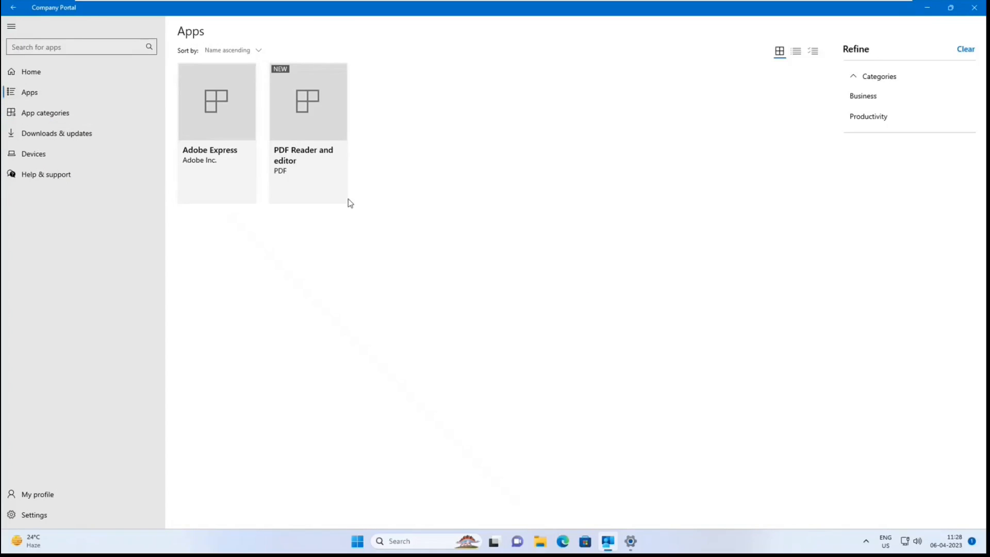
click(317, 128)
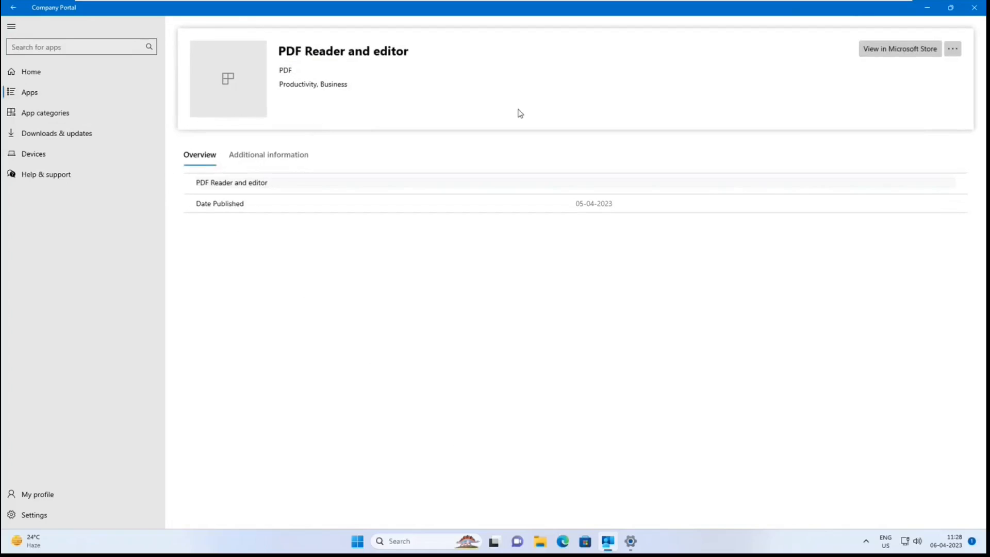
click(895, 51)
click(42, 94)
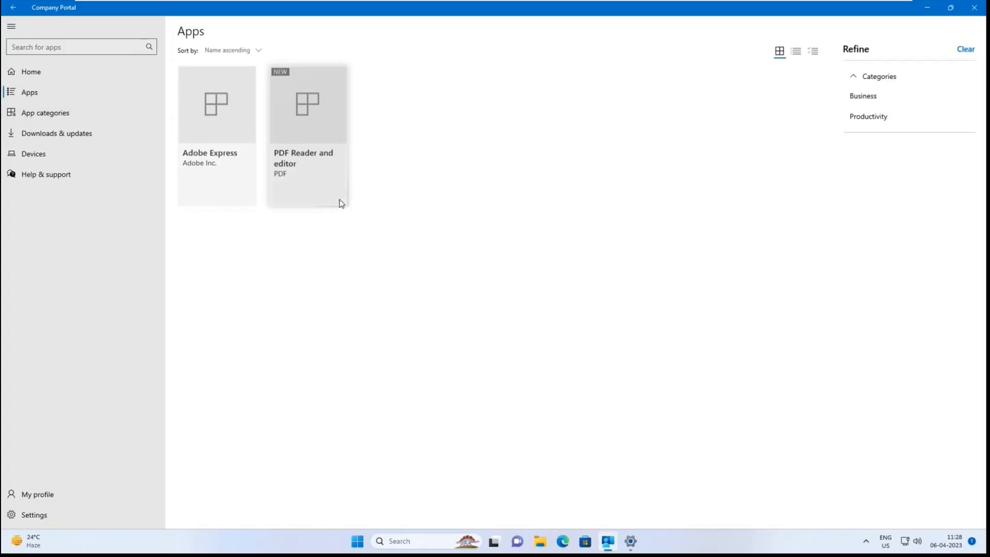
click(205, 119)
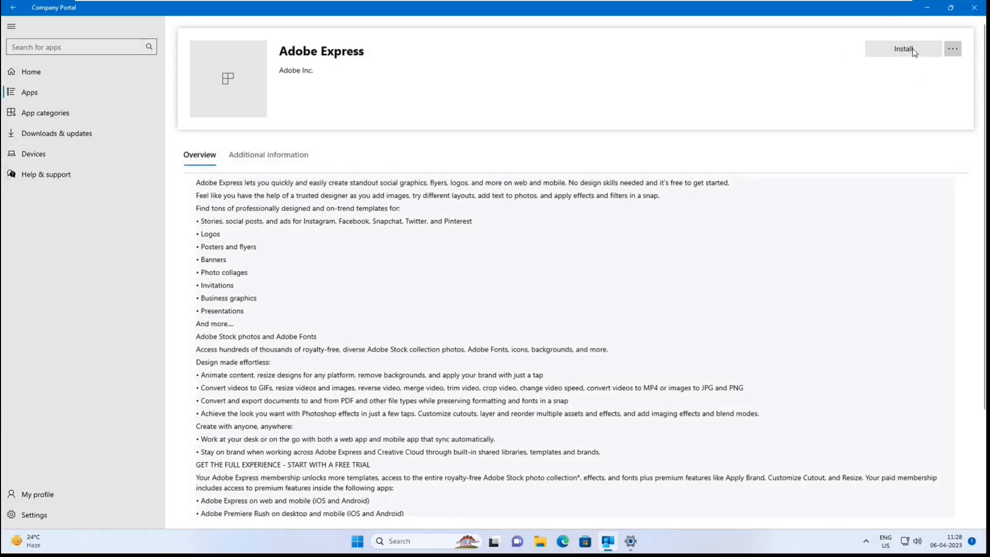
click(29, 92)
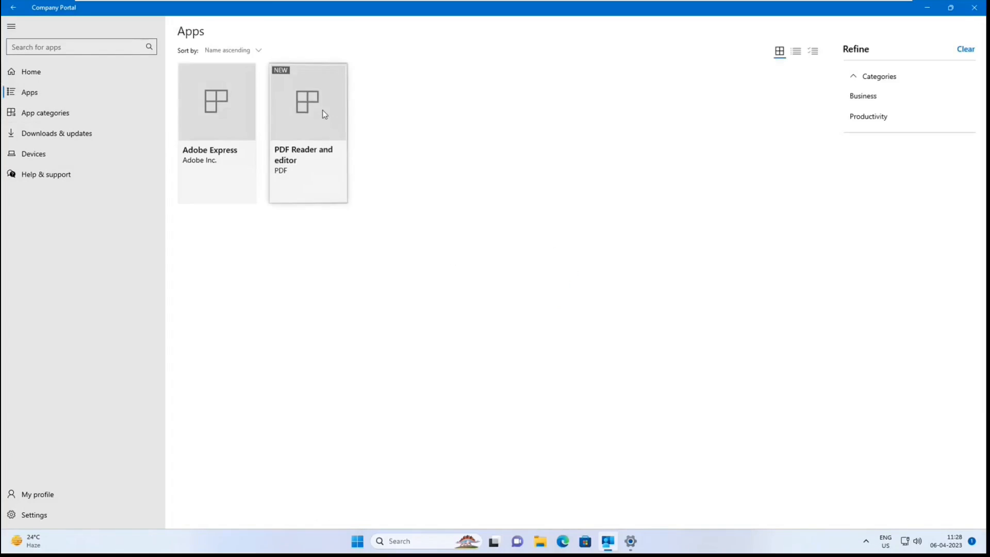
Open PDF Reader and editor from Company Portal and view it in the Microsoft Store.
click(325, 114)
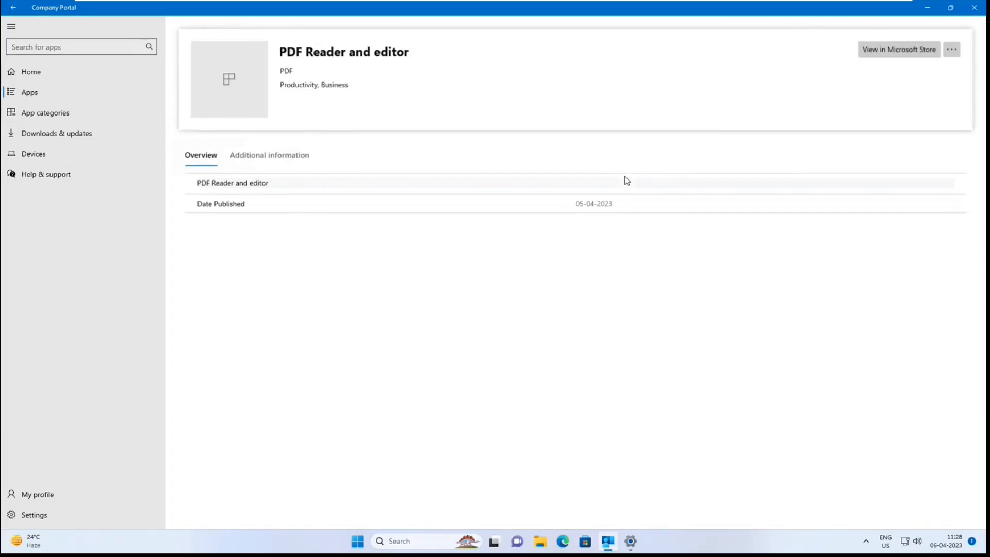
click(884, 53)
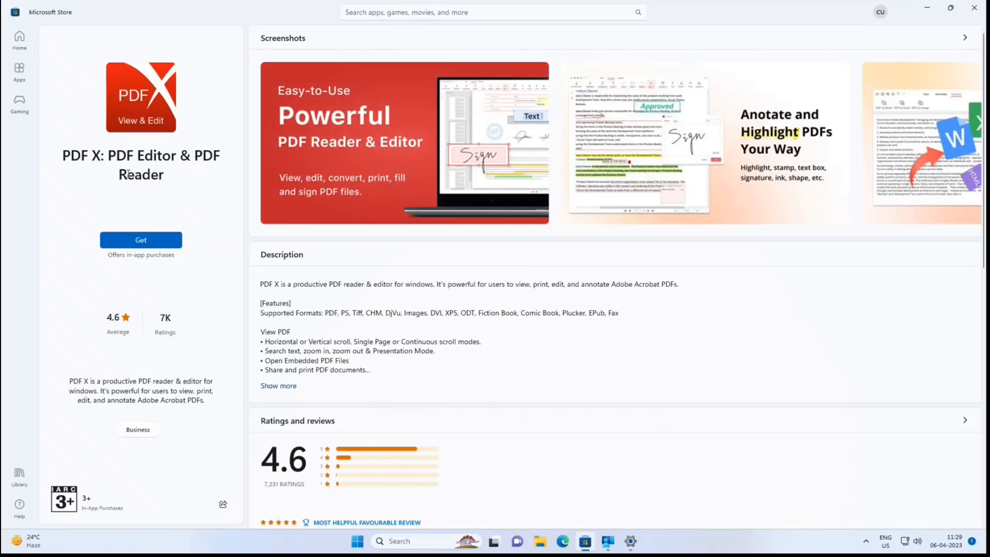
Get PDF X: PDF Editor & PDF Reader from the Microsoft Store, and install Adobe Express from Company Portal's apps.
click(149, 240)
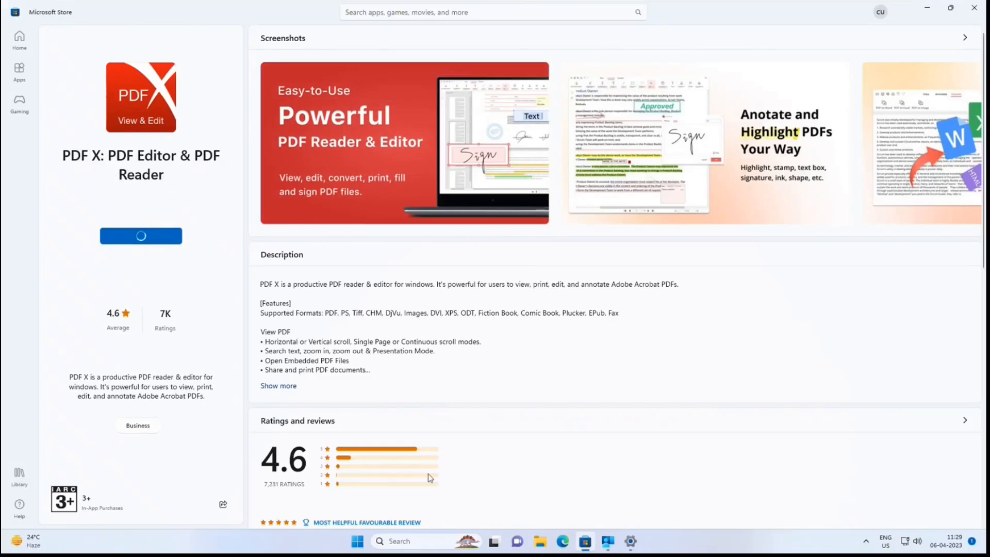
click(609, 540)
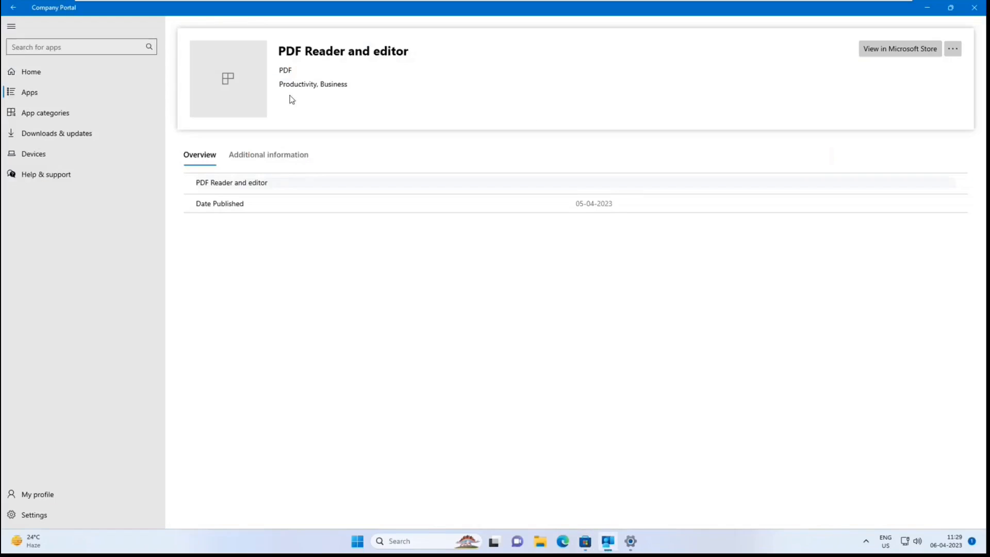
click(49, 92)
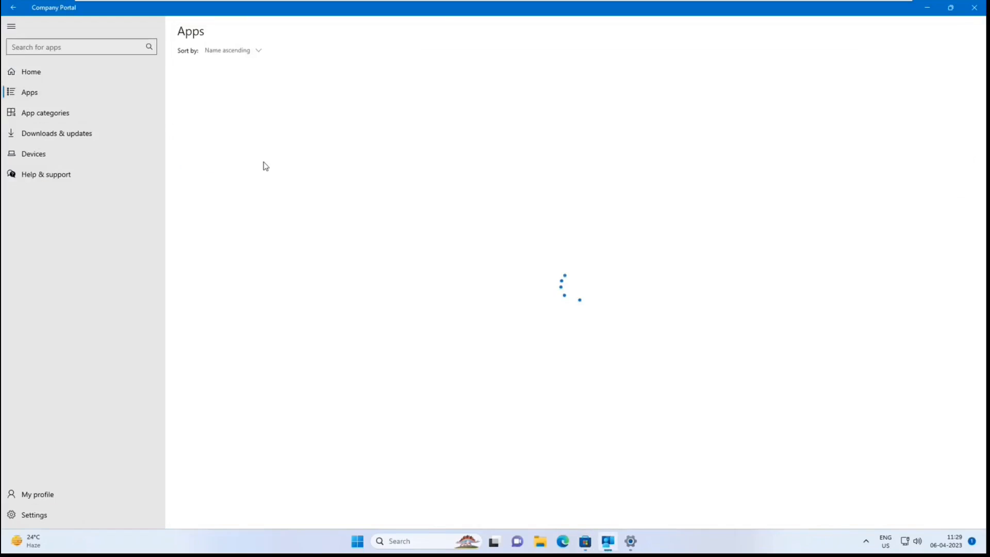
click(216, 117)
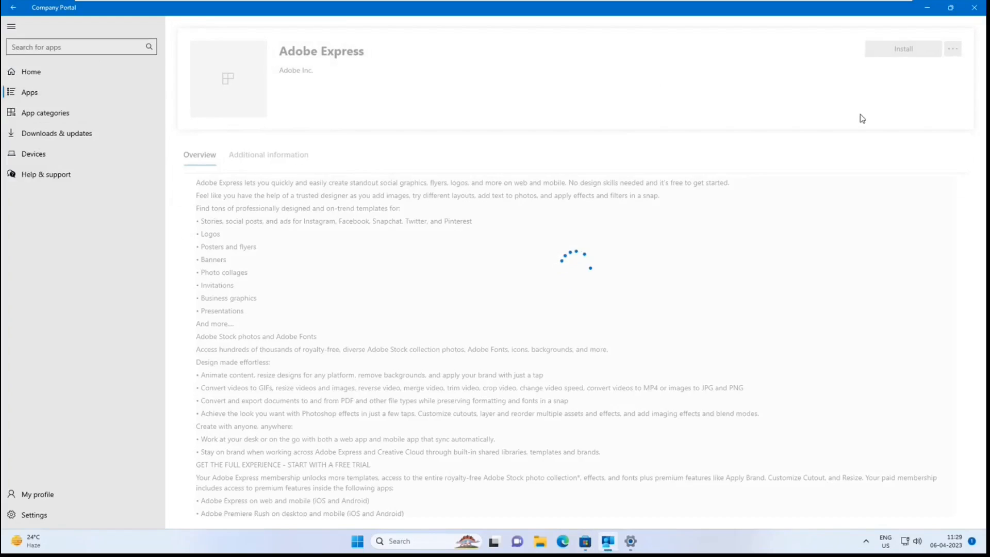
click(900, 49)
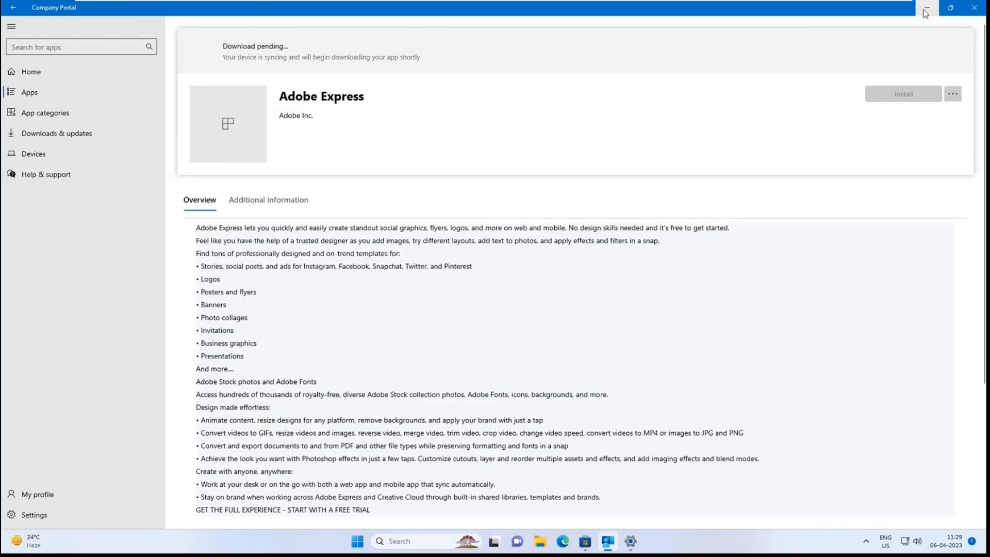
click(927, 9)
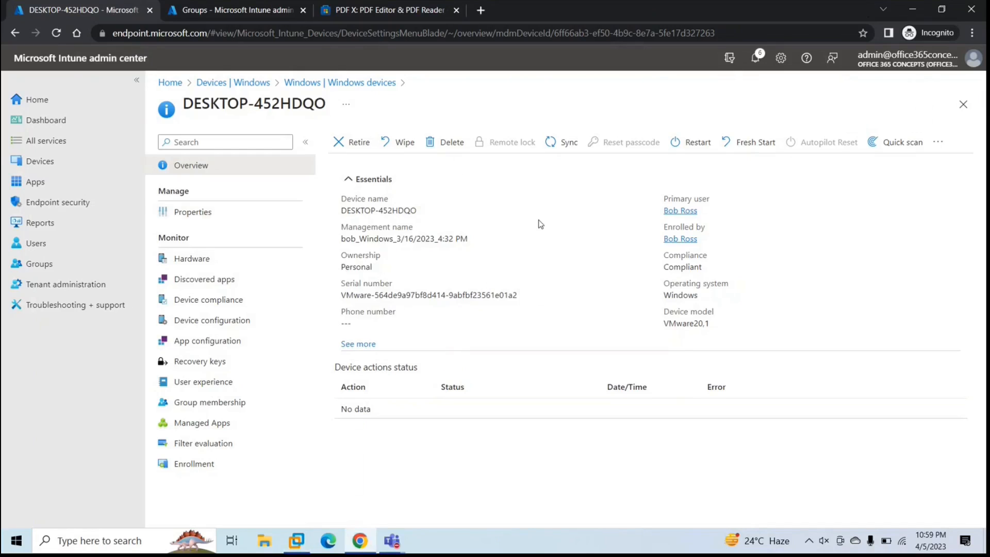
Open PDF Reader and editor from the Windows apps in Intune and examine its status overview and its device and user install status.
click(55, 188)
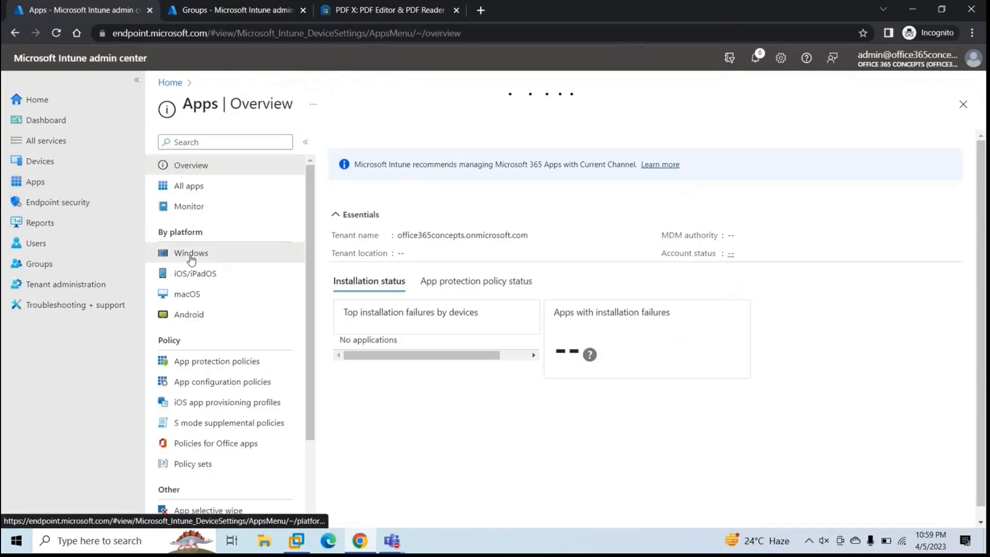
click(190, 255)
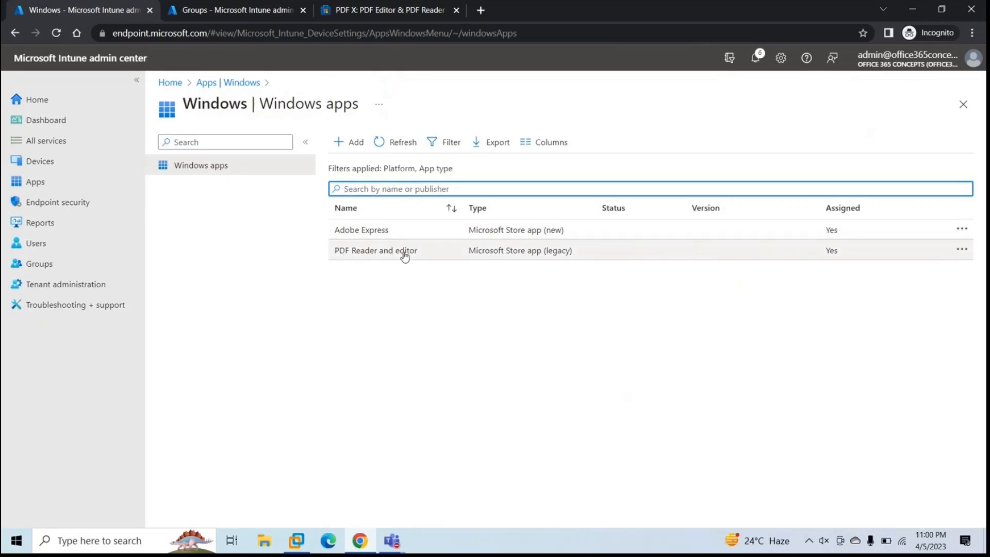
click(373, 258)
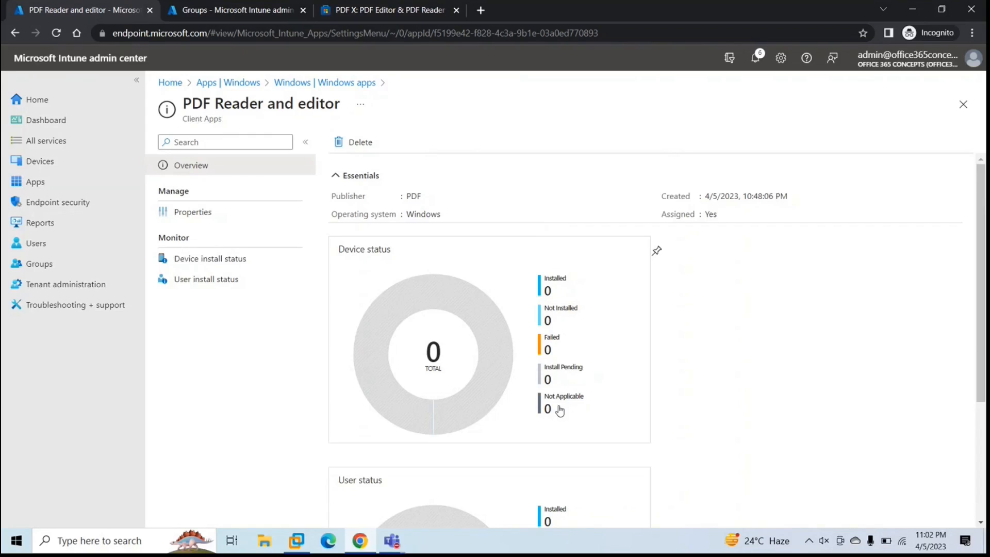
scroll(560, 411, down, 3)
scroll(375, 284, up, 1)
scroll(376, 284, up, 1)
scroll(463, 281, down, 1)
scroll(463, 282, down, 2)
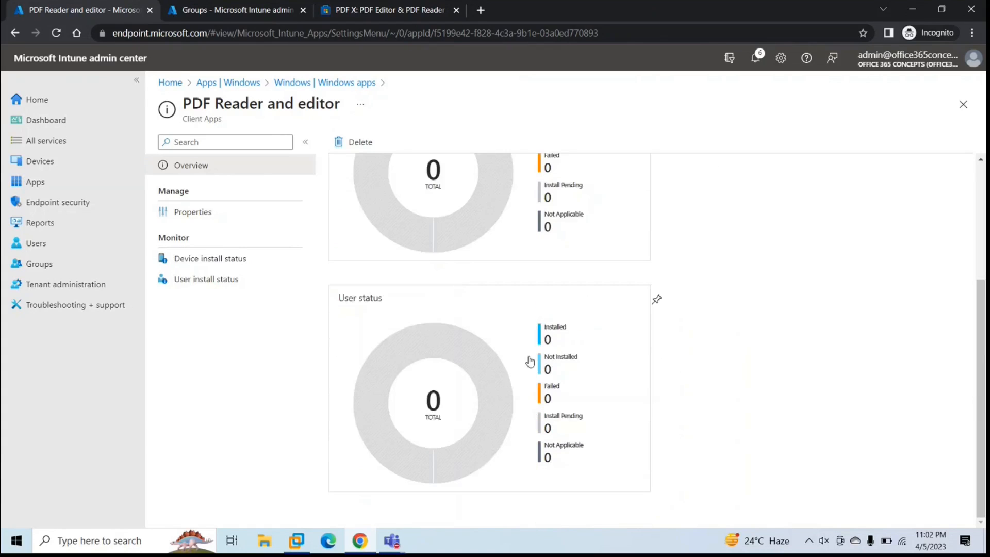
scroll(756, 261, up, 3)
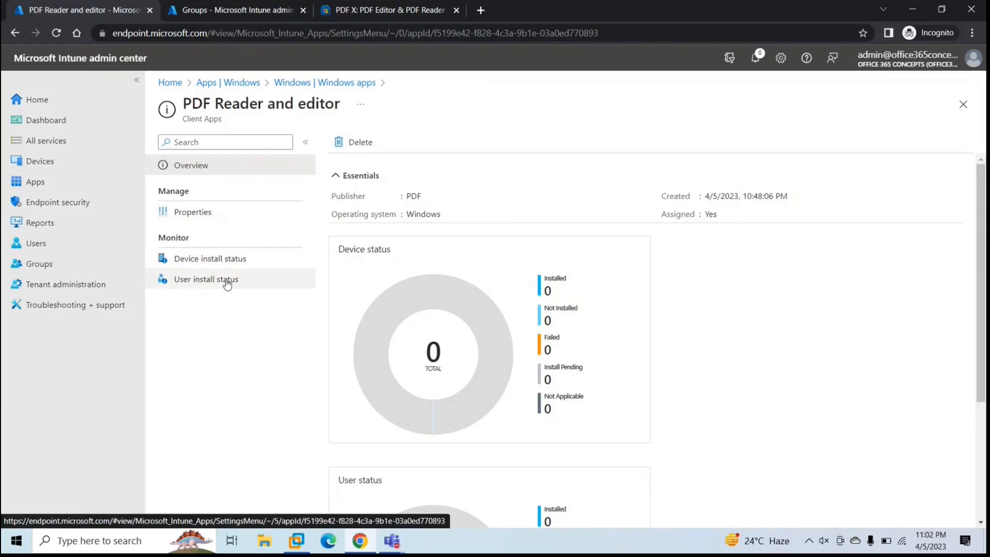
click(253, 261)
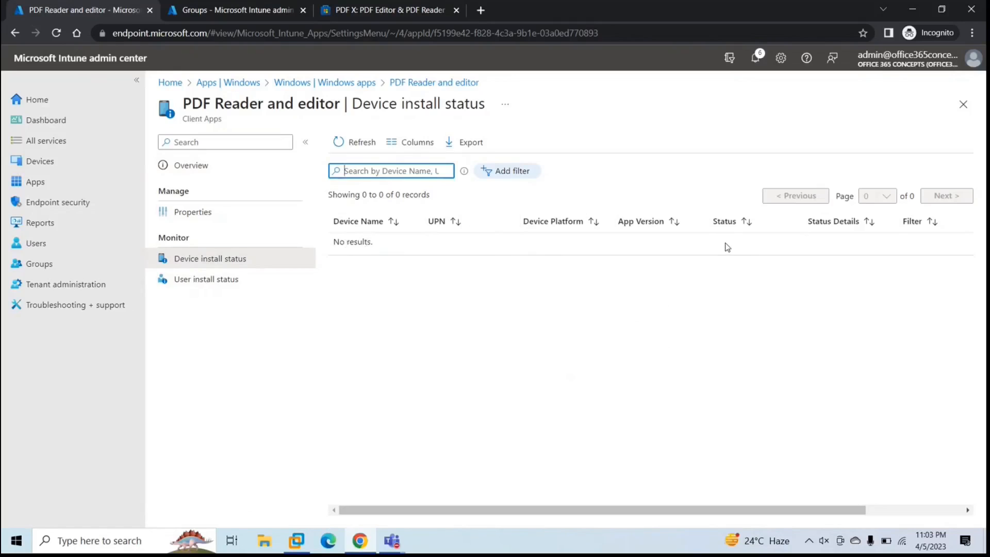
click(227, 278)
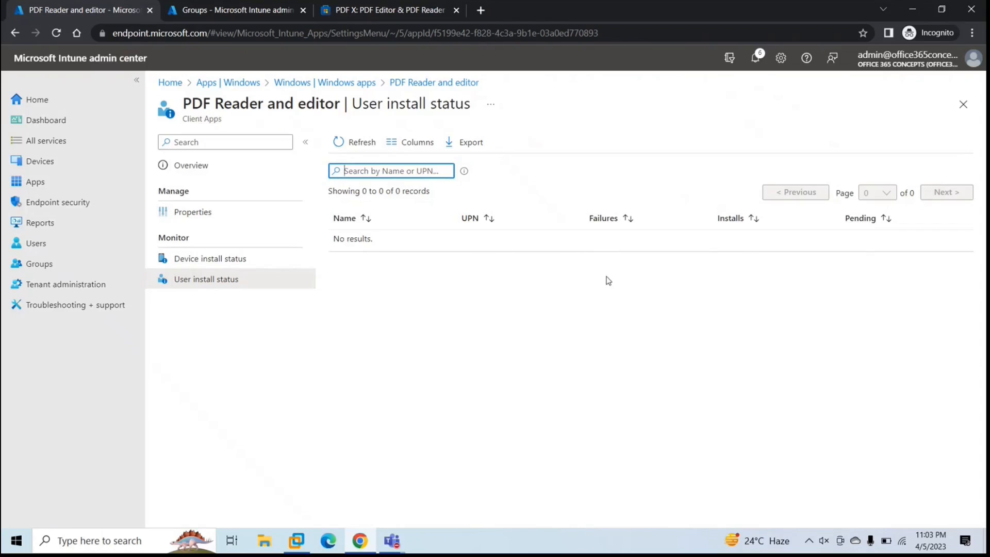
Switch back to the Windows device, launch PDF X from the Microsoft Store, close the Store and dismiss the PDF X Premium offer.
click(303, 539)
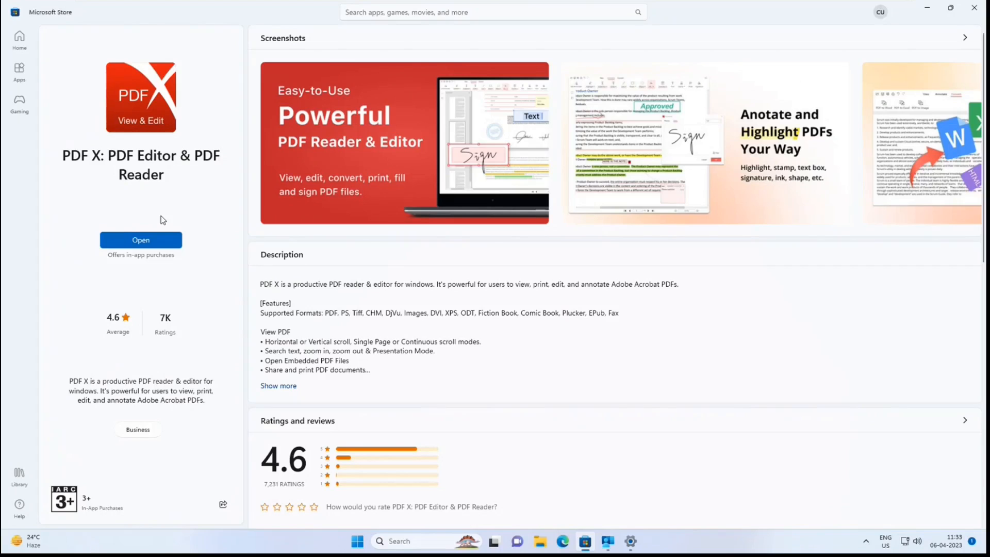
click(156, 243)
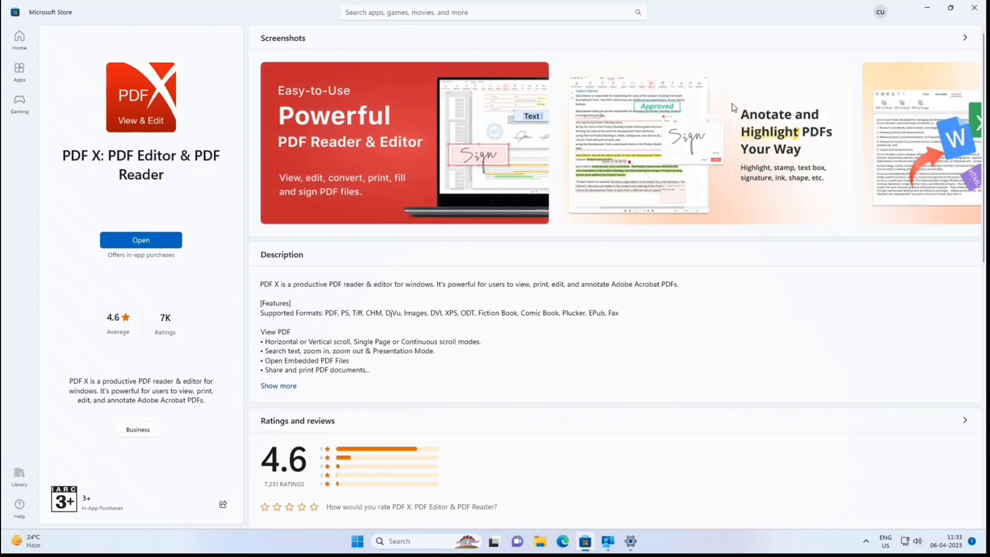
click(976, 12)
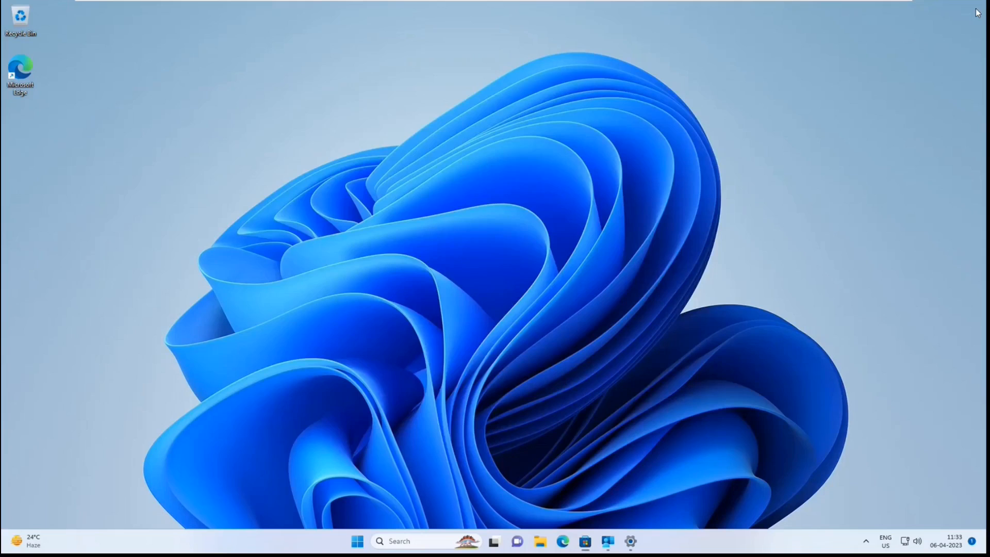
click(536, 233)
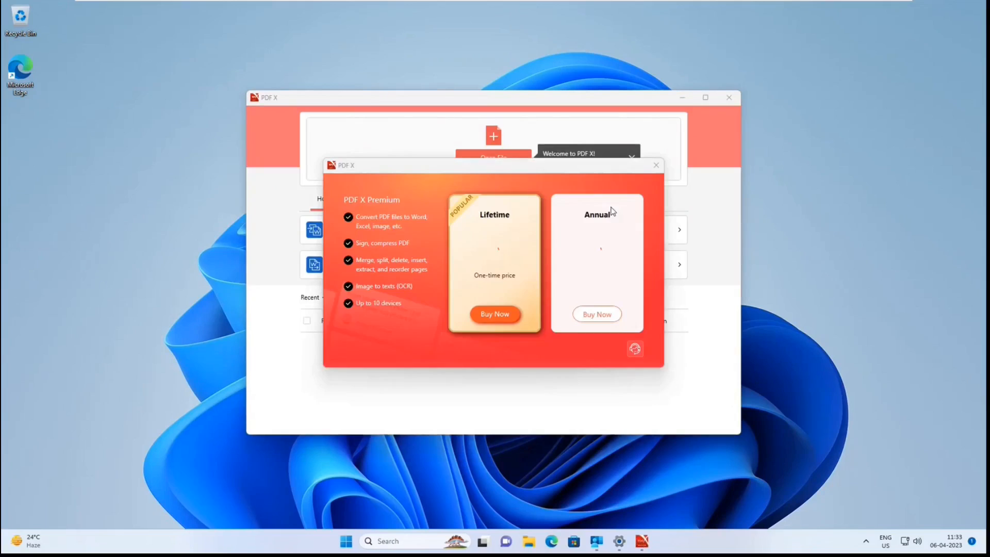
click(655, 167)
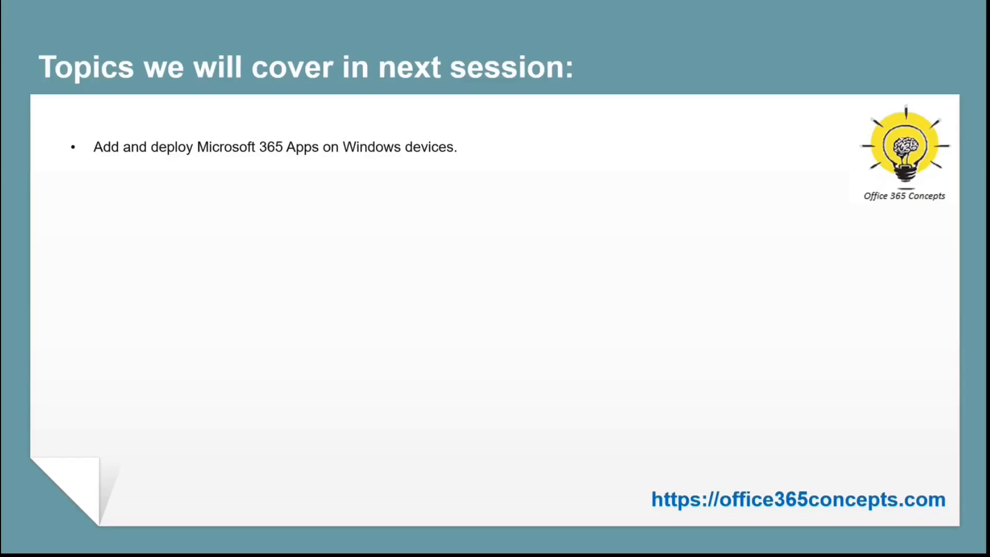